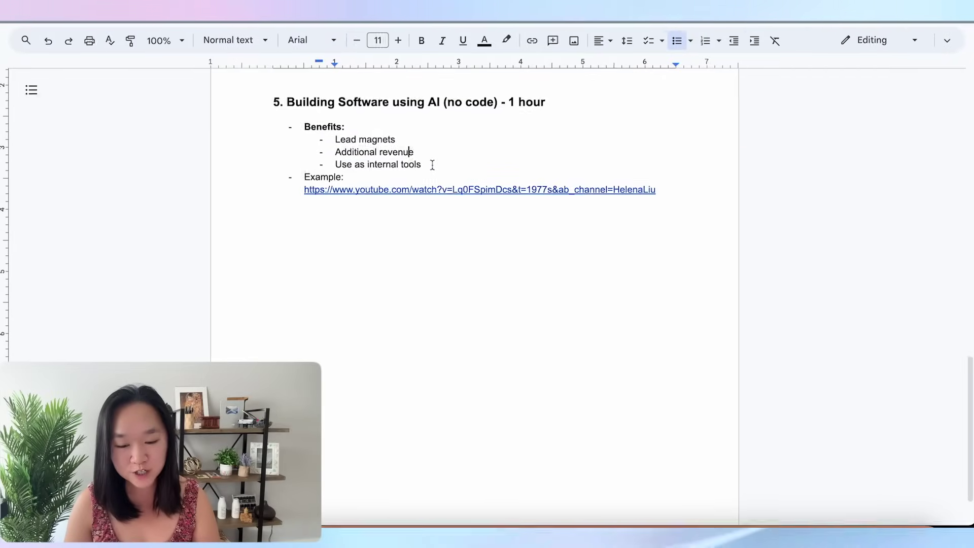
Select the Benefits heading and its three items, through 'Use as internal tools', in the Google Doc.
drag(433, 163, 295, 129)
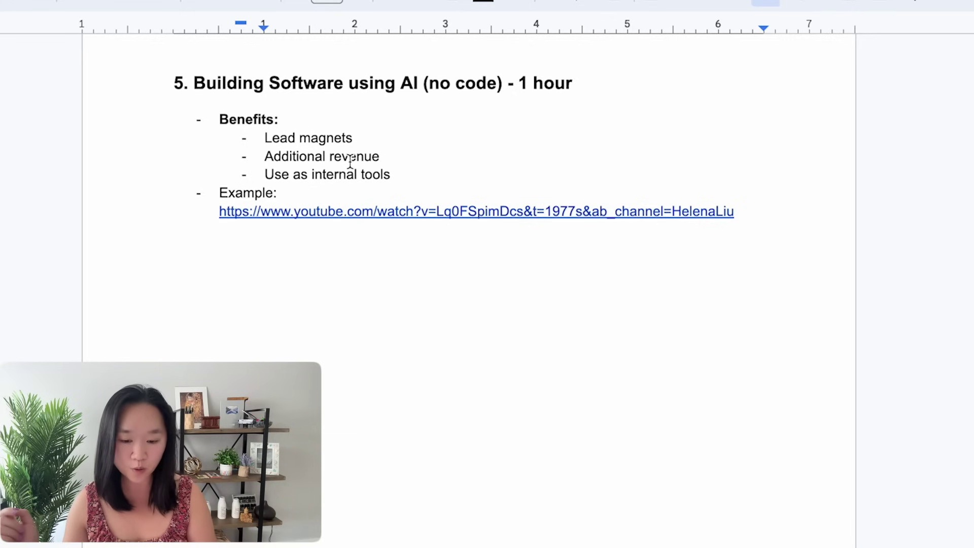
drag(391, 174, 220, 119)
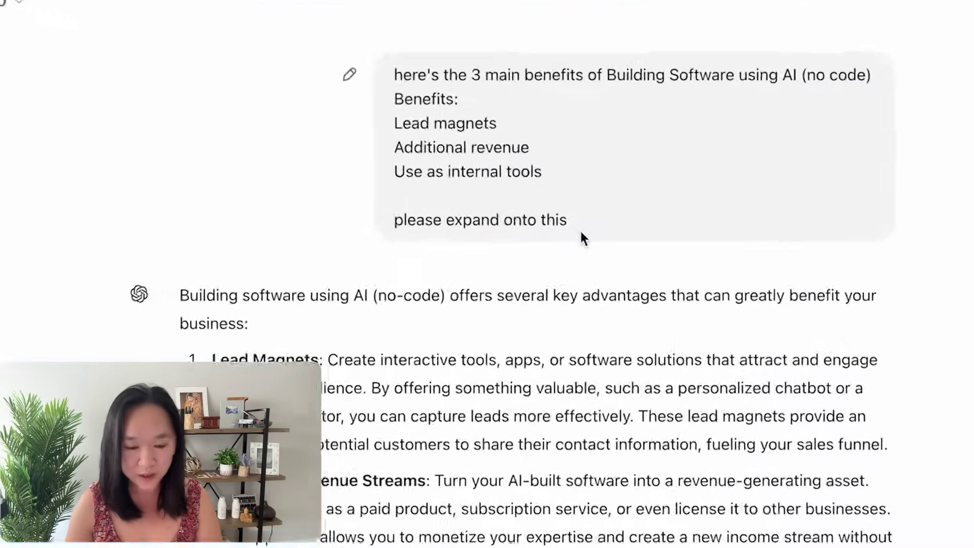
Select ChatGPT's full expanded answer, from 'Building software using AI (no-code)…' to the end.
scroll(569, 242, down, 1)
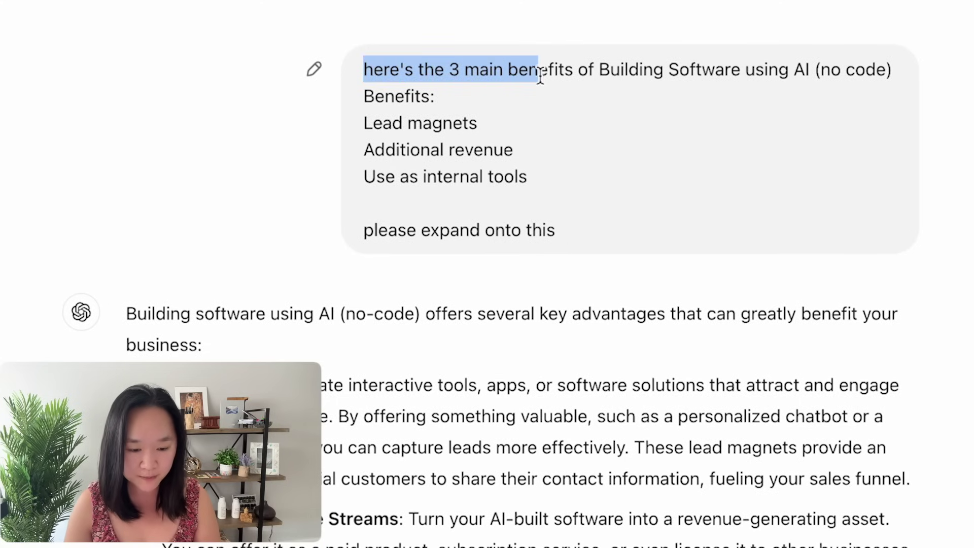
drag(541, 76, 538, 89)
scroll(536, 182, down, 1)
click(434, 85)
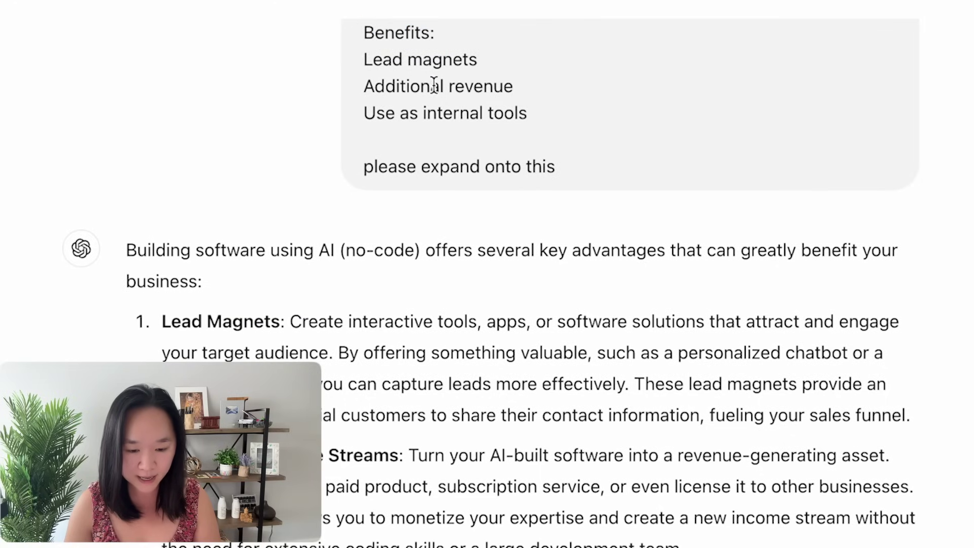
drag(434, 86, 430, 146)
scroll(396, 169, down, 3)
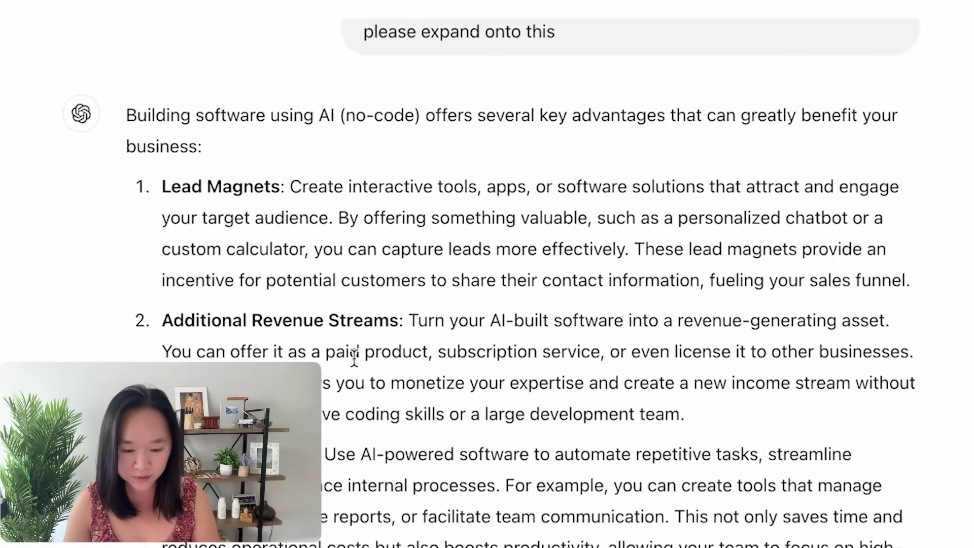
drag(203, 546, 127, 133)
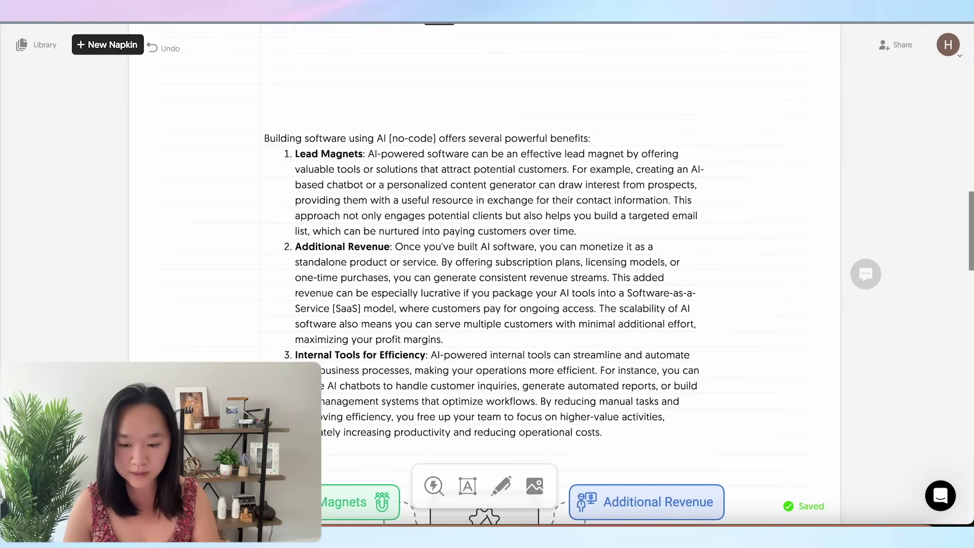
Search 'napkin ai' from the address bar and open the napkin.ai homepage.
key(ctrl+l)
text(napkin ai)
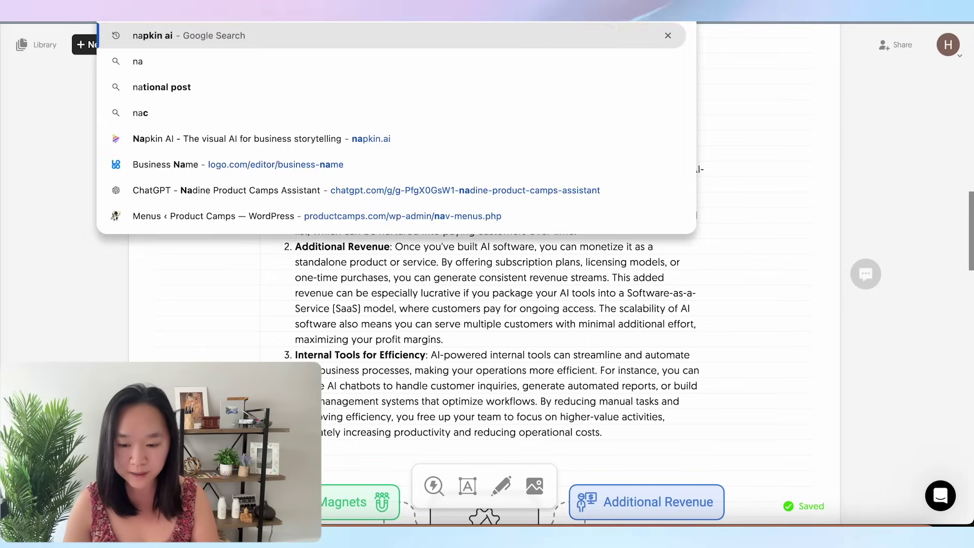
key(Return)
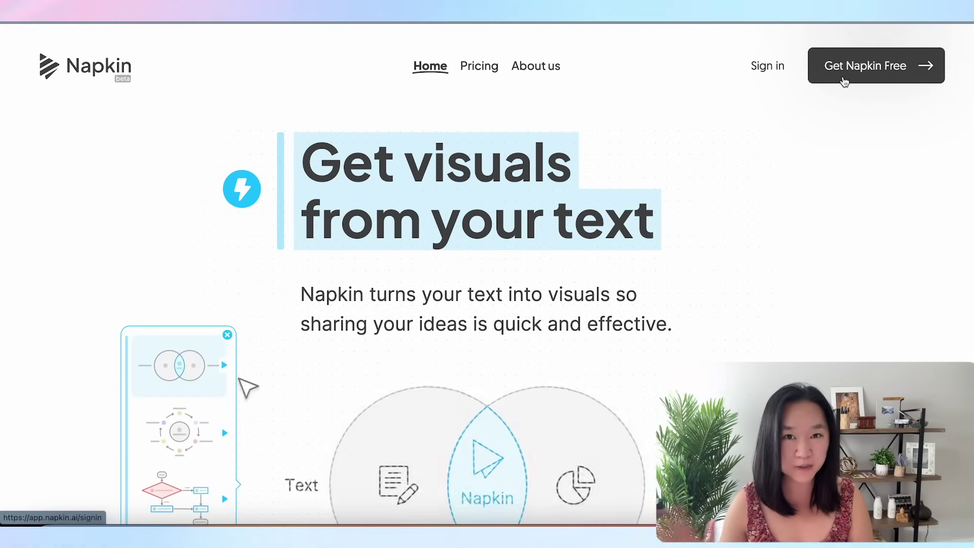
scroll(830, 196, down, 2)
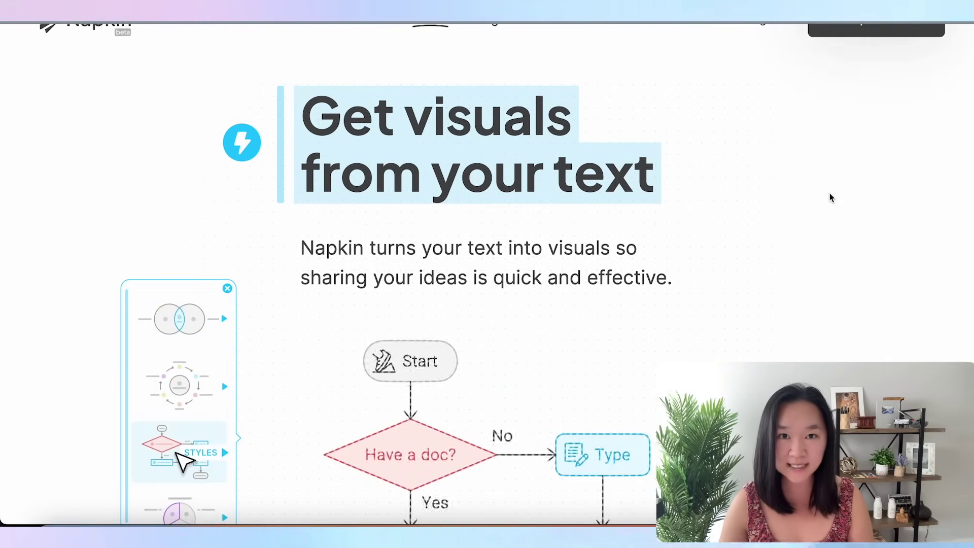
scroll(831, 197, up, 2)
Start Napkin free and create a Blank Napkin from the New Napkin menu.
click(851, 74)
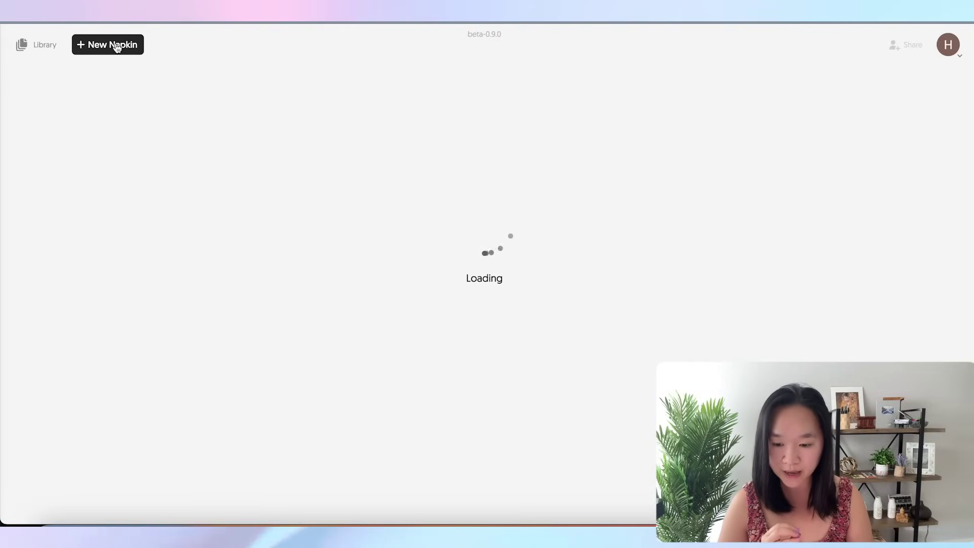
mouse_move(108, 48)
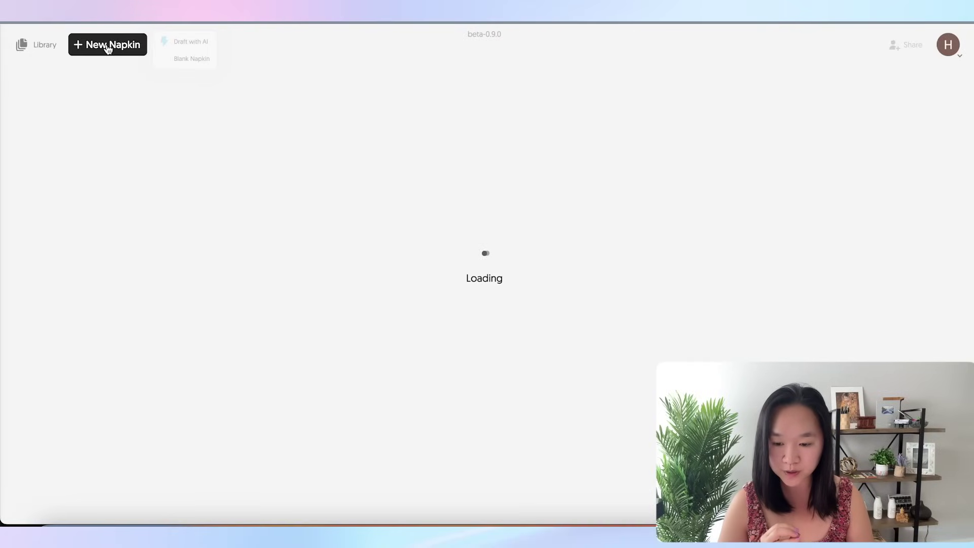
click(189, 63)
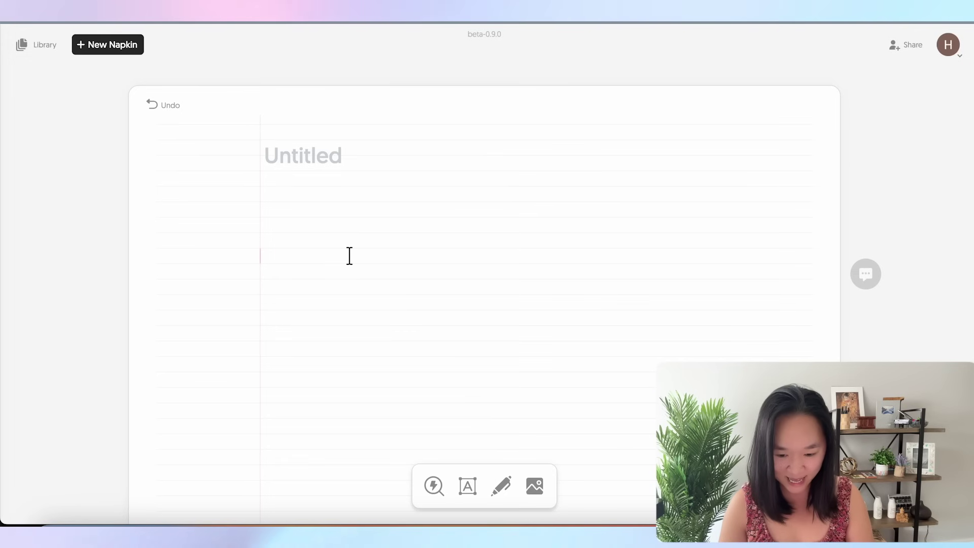
Paste the ChatGPT benefits text and title the napkin 'Benefits of building software using AI'.
key(ctrl+v)
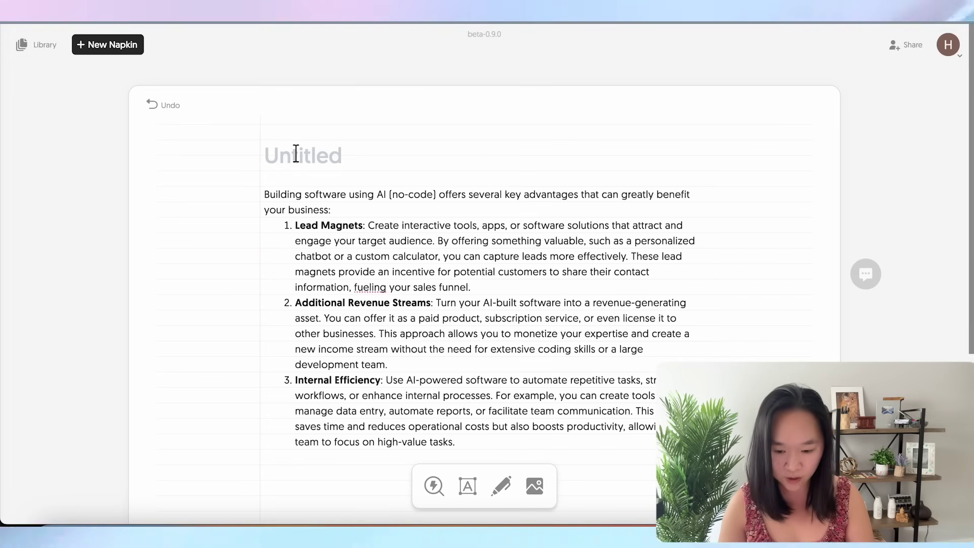
text(Benefits of)
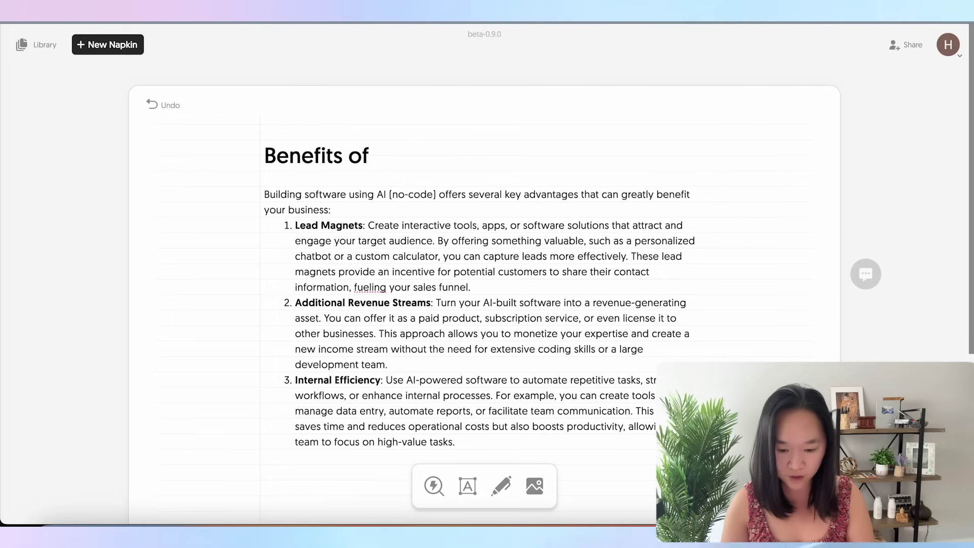
text( building software using AI)
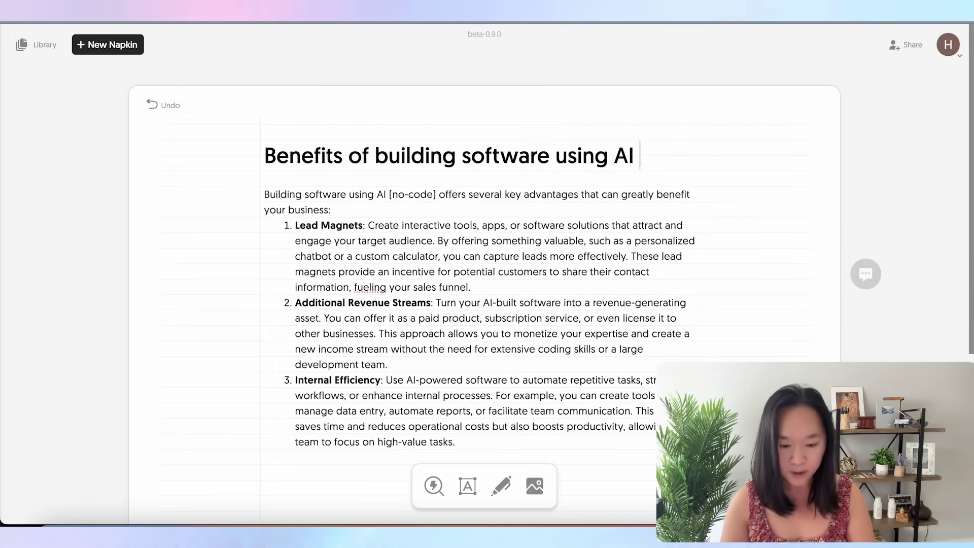
scroll(352, 260, down, 1)
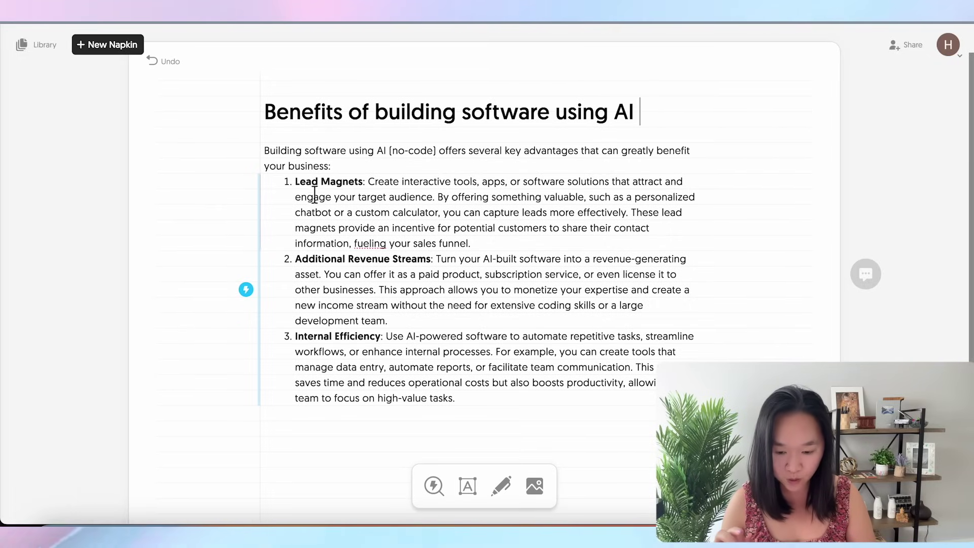
Generate a visual from the benefits text and browse styles for the three-branch mind map.
click(246, 291)
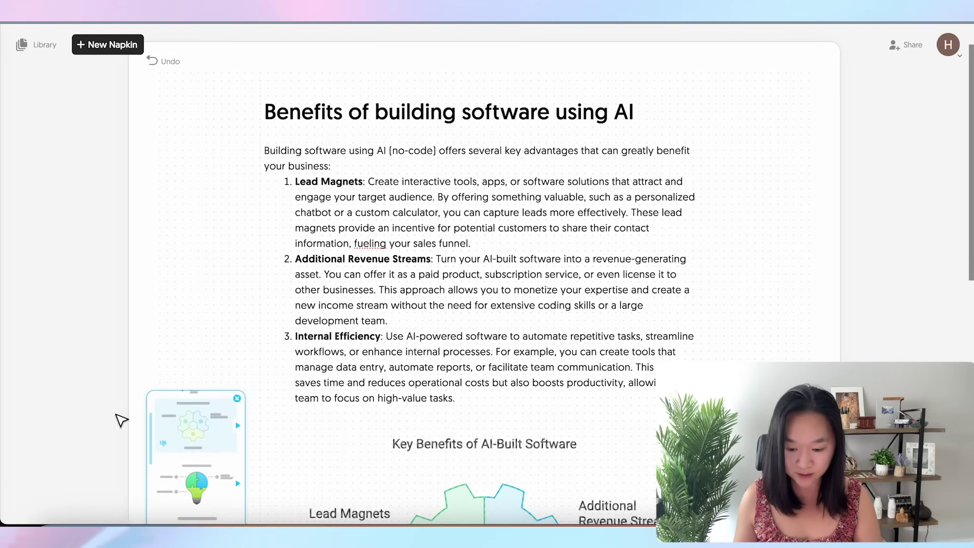
scroll(120, 418, down, 4)
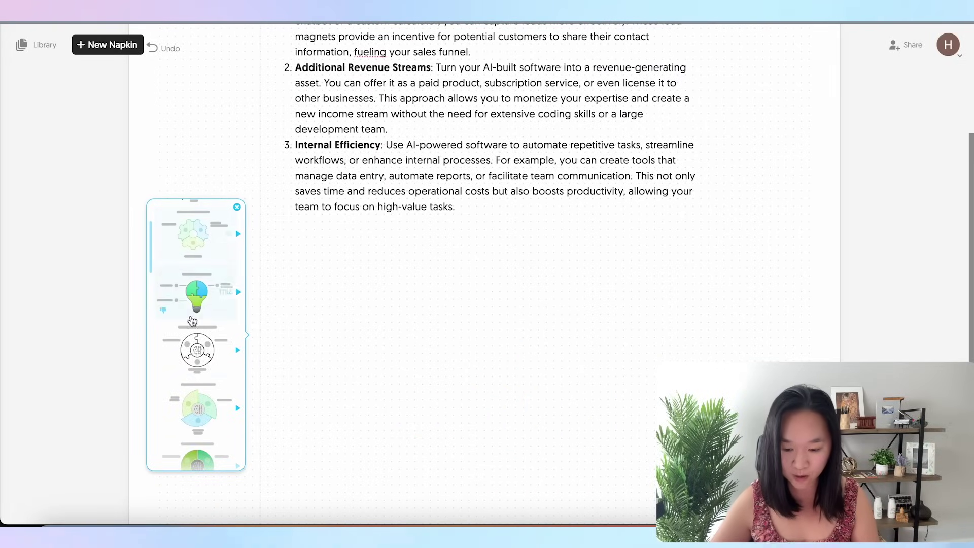
scroll(189, 343, down, 2)
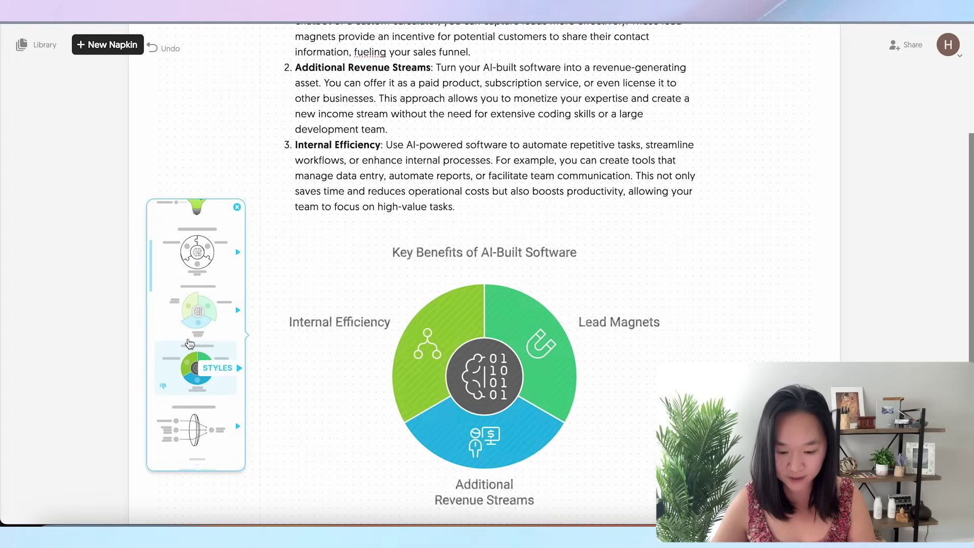
scroll(189, 343, down, 1)
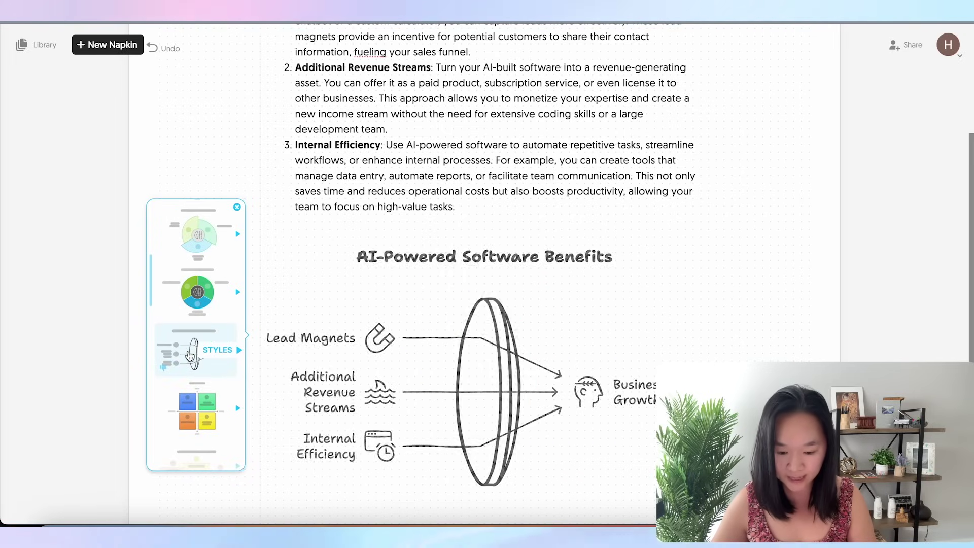
scroll(189, 355, down, 2)
scroll(189, 368, down, 1)
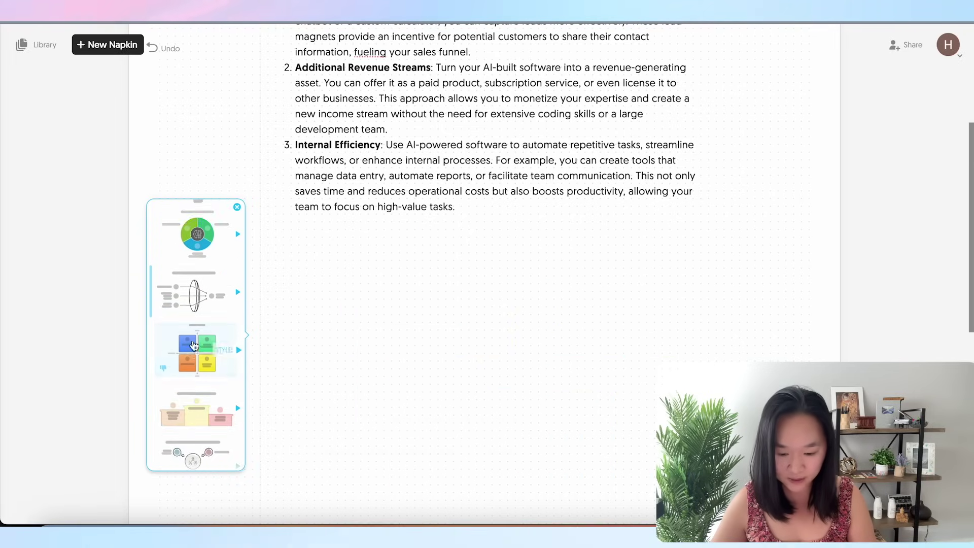
scroll(195, 352, down, 1)
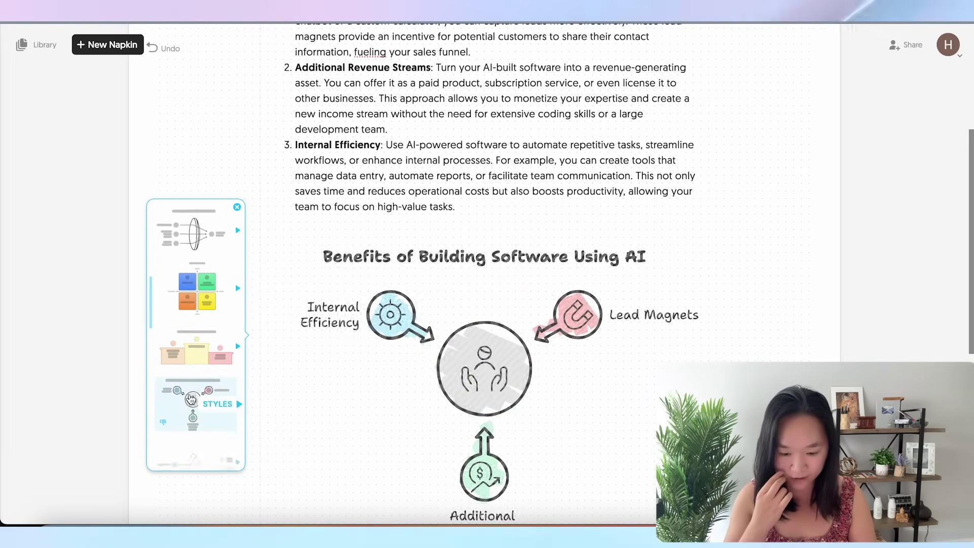
scroll(191, 399, down, 3)
scroll(191, 399, down, 3)
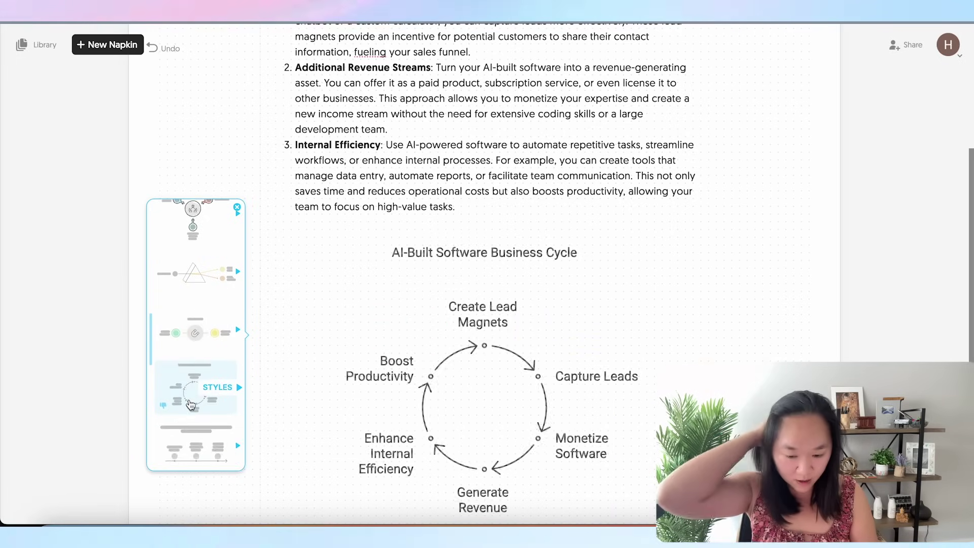
scroll(191, 403, down, 6)
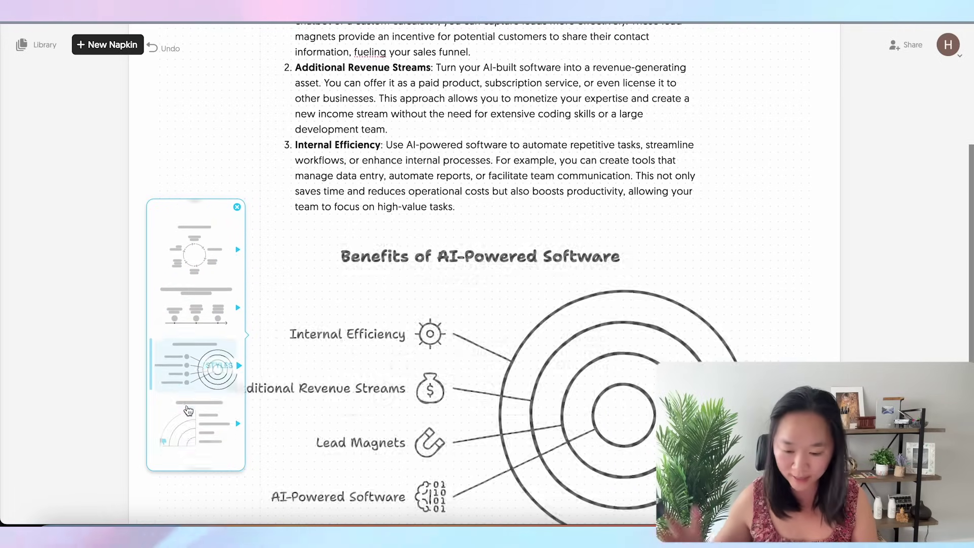
scroll(187, 410, down, 5)
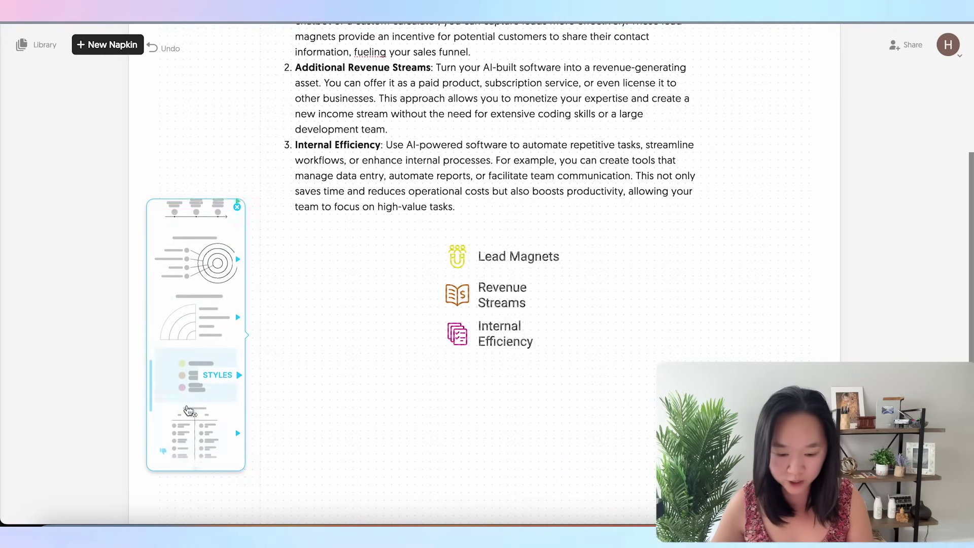
scroll(187, 410, down, 7)
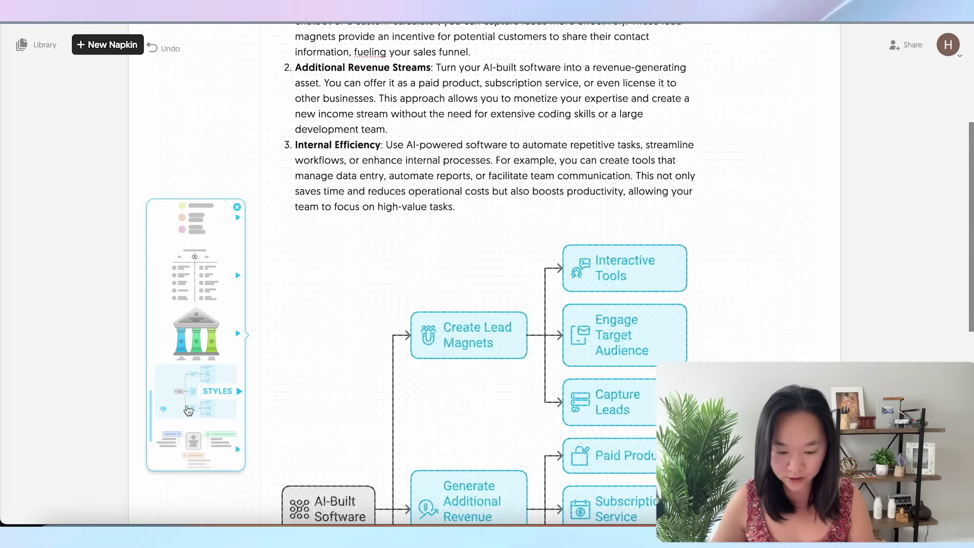
scroll(187, 413, down, 1)
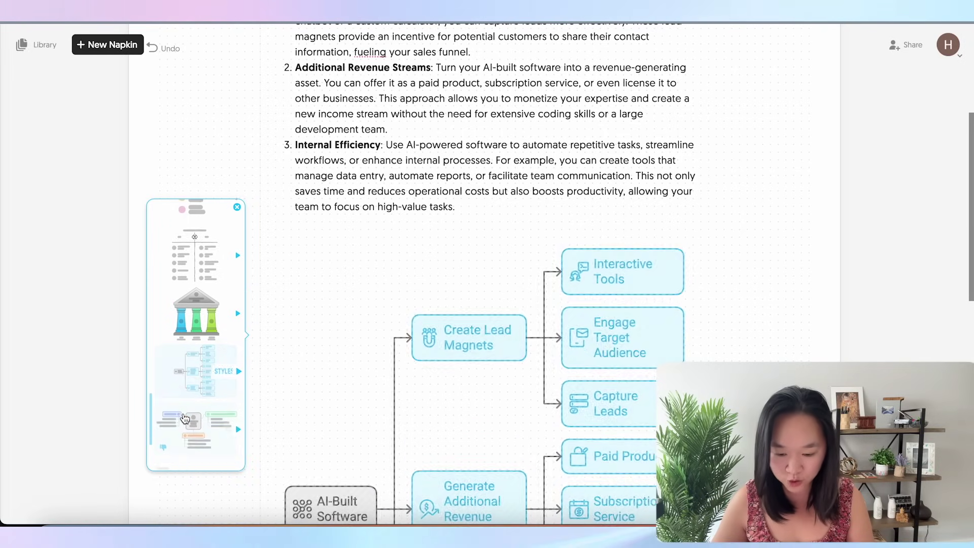
scroll(185, 417, down, 1)
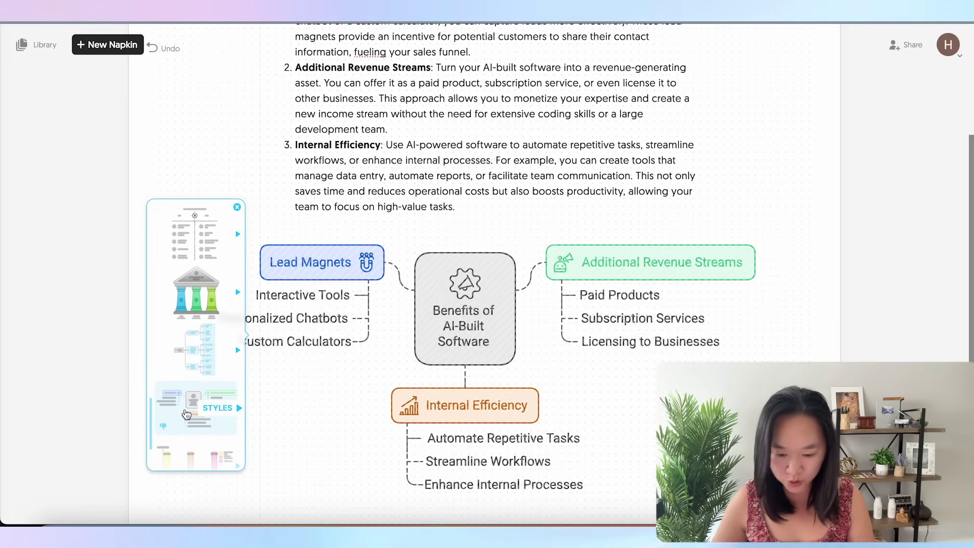
Apply the three-branch mind-map style to the Benefits of AI-Built Software visual.
click(187, 413)
click(262, 371)
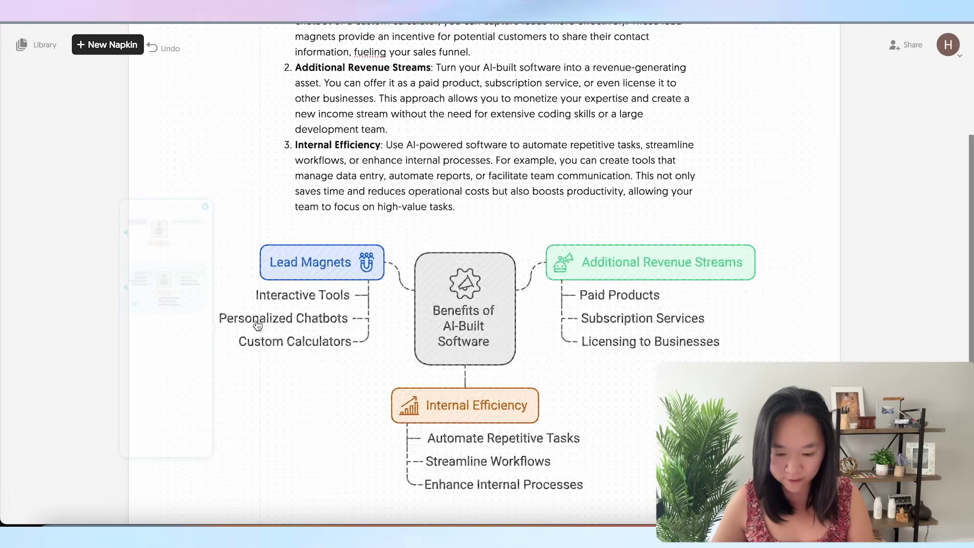
click(304, 315)
Replace the Interactive Tools label under Lead Magnets with 'skdfjj'.
click(321, 304)
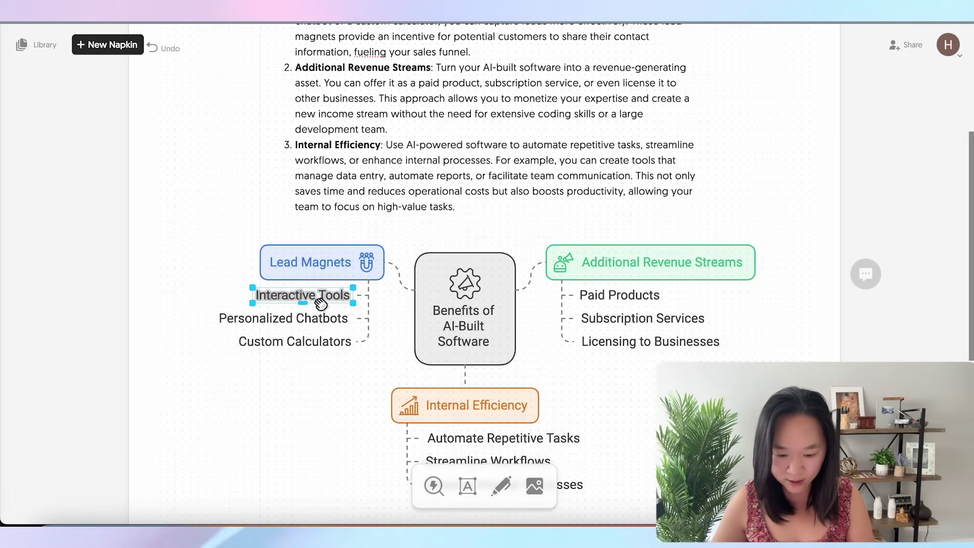
click(330, 298)
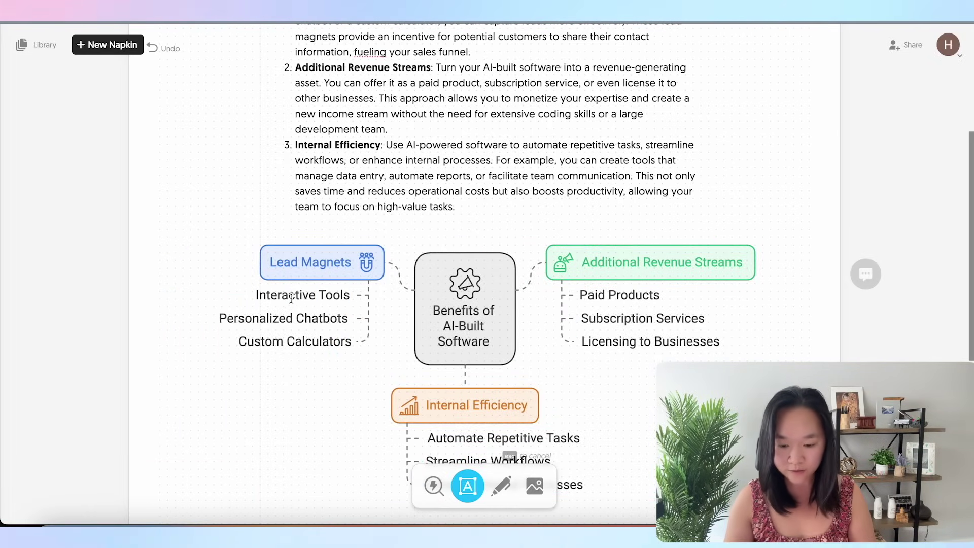
drag(348, 296, 255, 297)
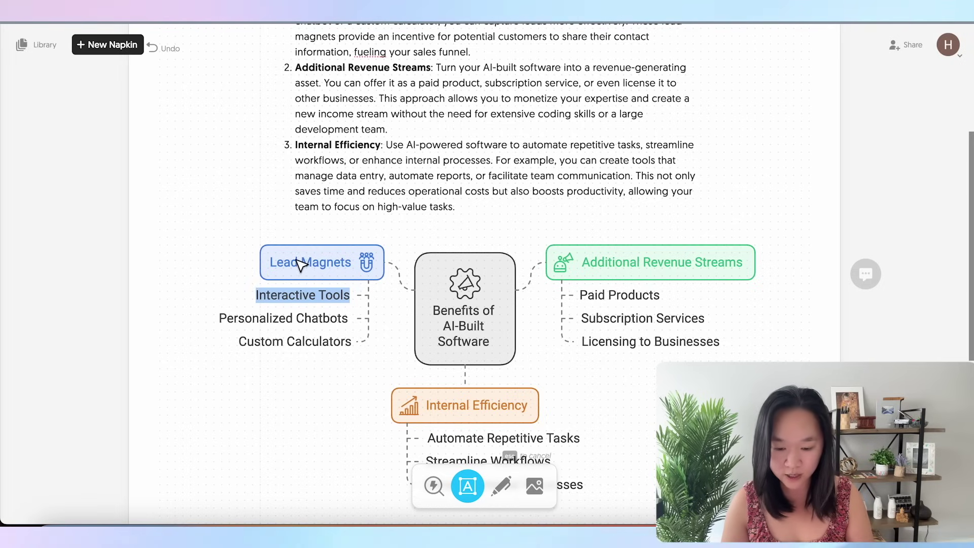
text(skdfjj)
key(Escape)
click(416, 218)
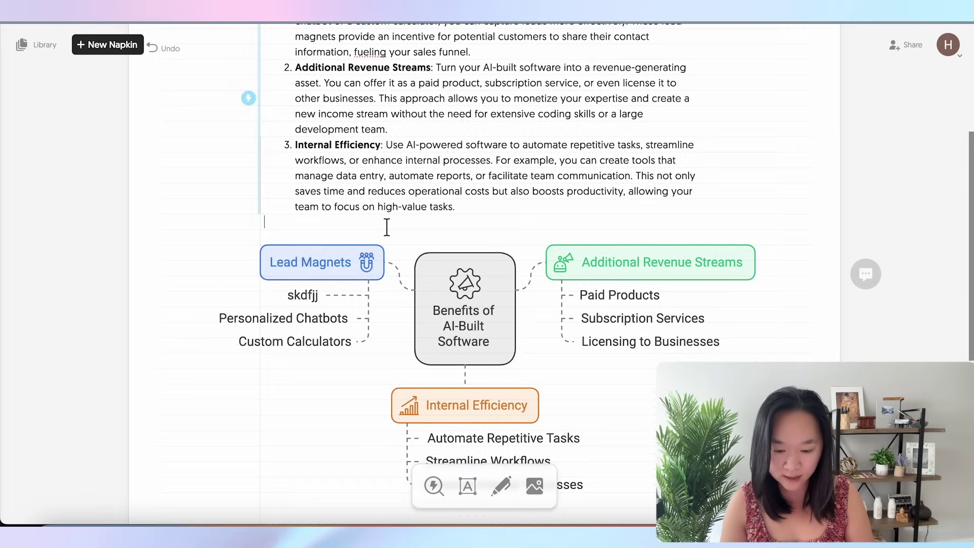
click(359, 263)
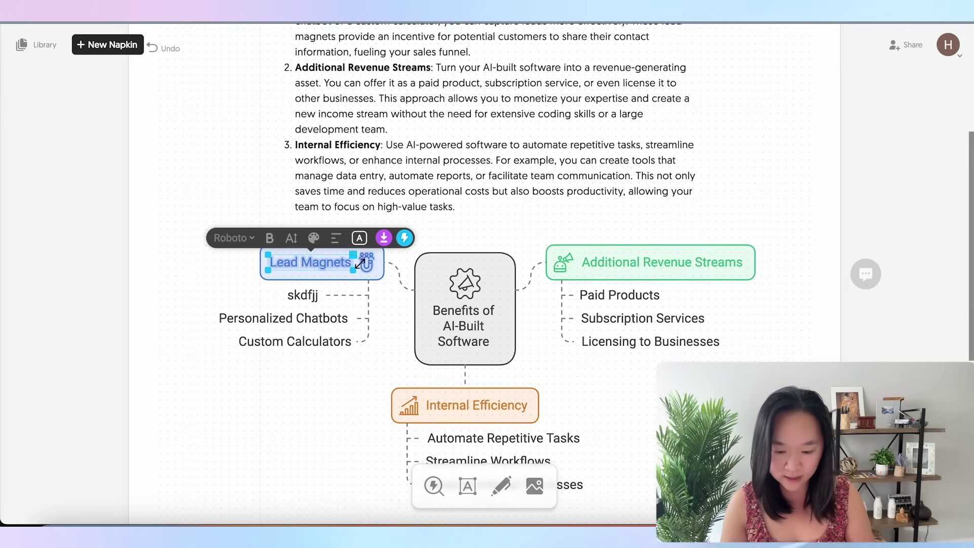
click(338, 282)
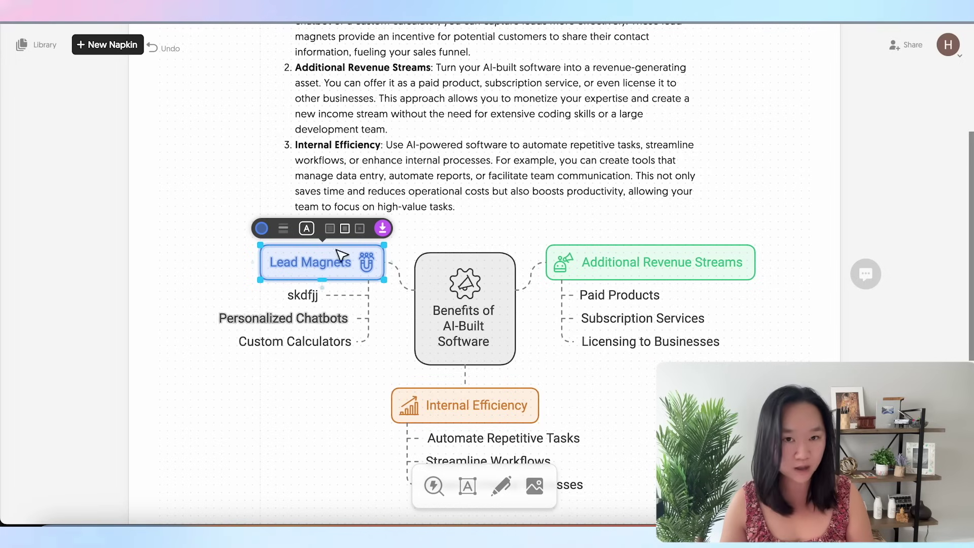
click(379, 113)
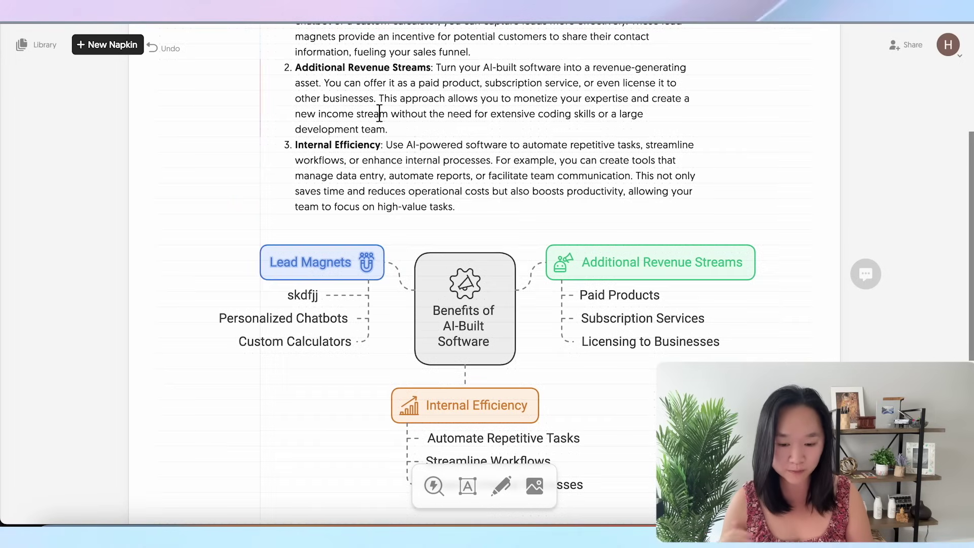
Generate a new visual from the selected Lead Magnets list item.
scroll(433, 173, up, 1)
scroll(433, 173, up, 2)
click(441, 169)
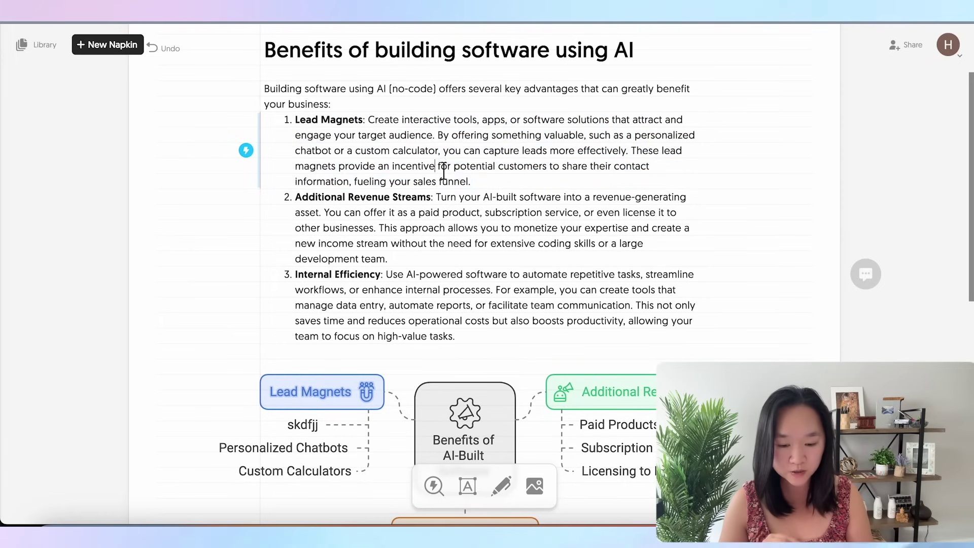
drag(479, 181, 295, 123)
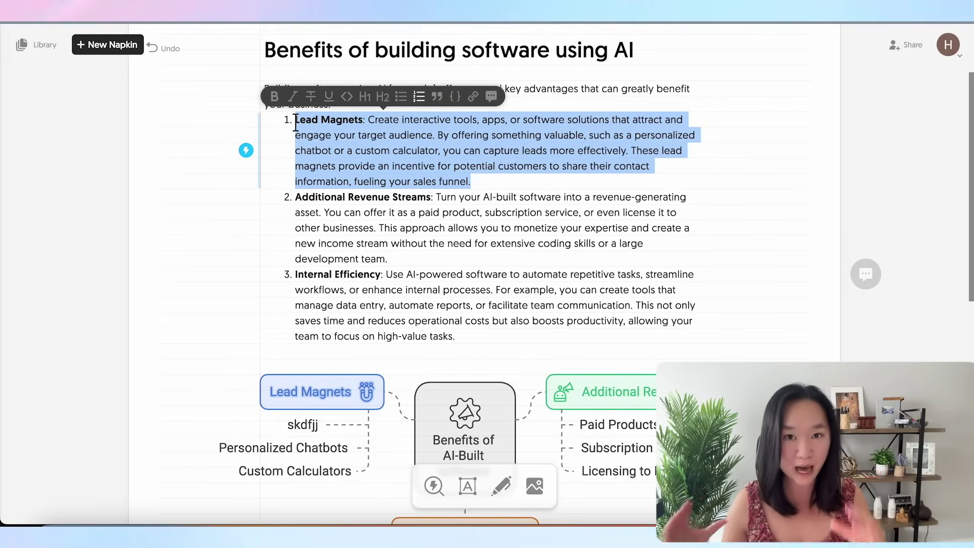
click(246, 151)
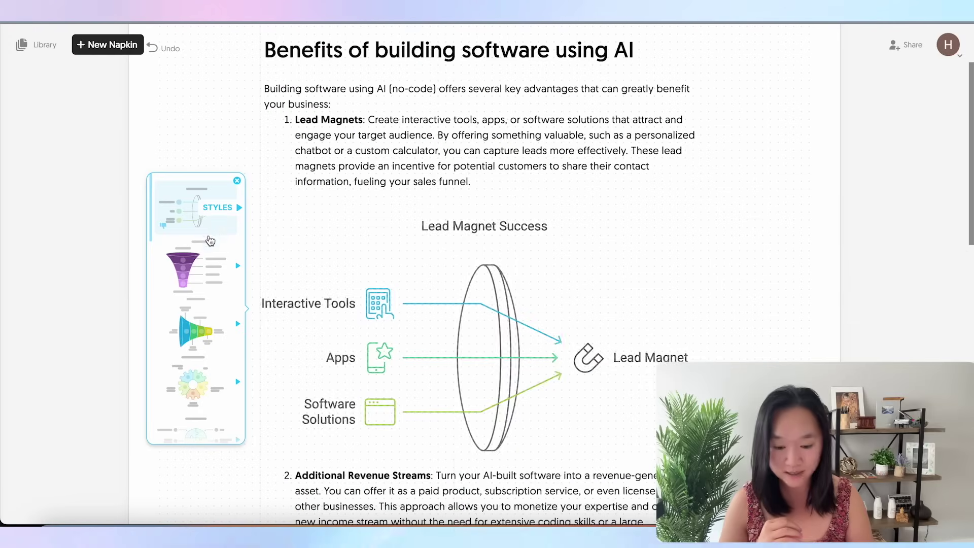
Preview designs for the Lead Magnets visual, starting with a funnel style.
click(206, 253)
scroll(206, 252, down, 2)
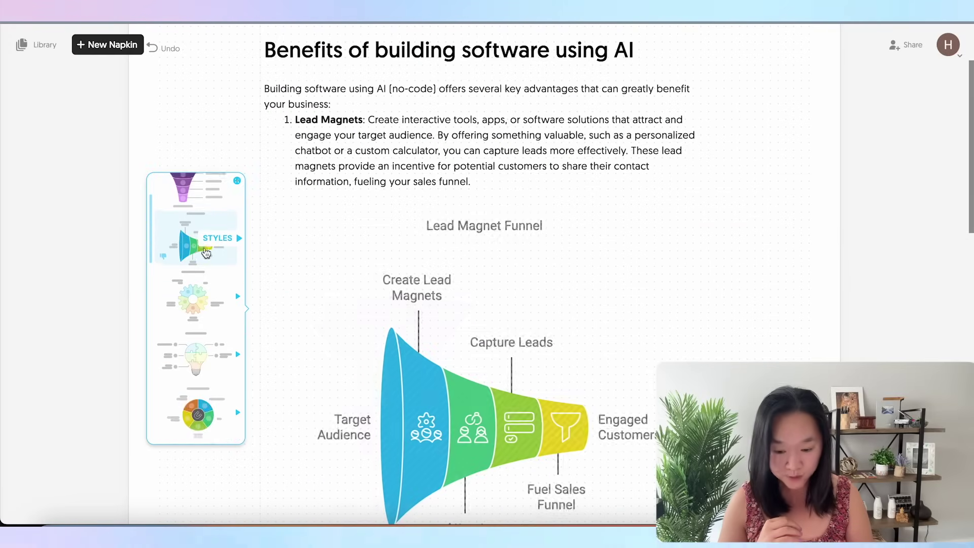
scroll(196, 290, down, 1)
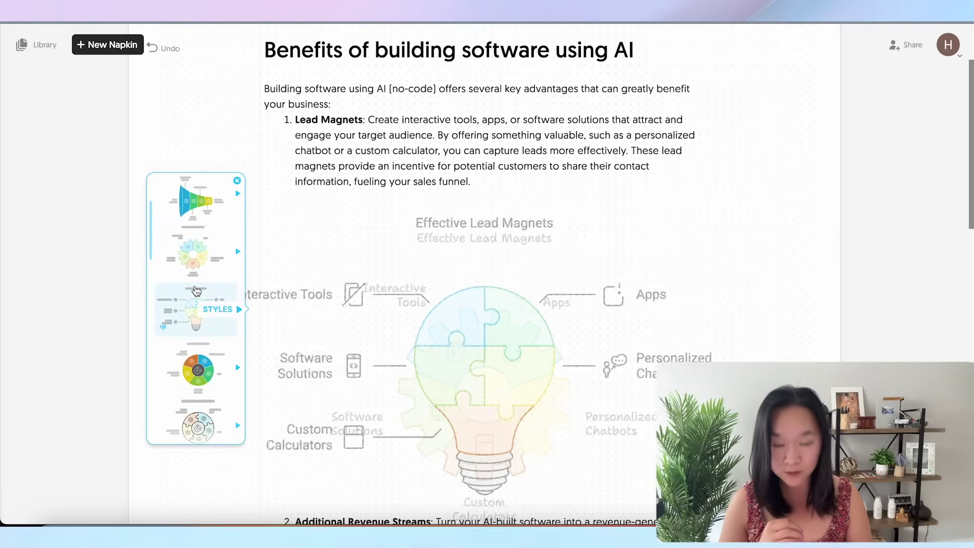
scroll(197, 290, down, 1)
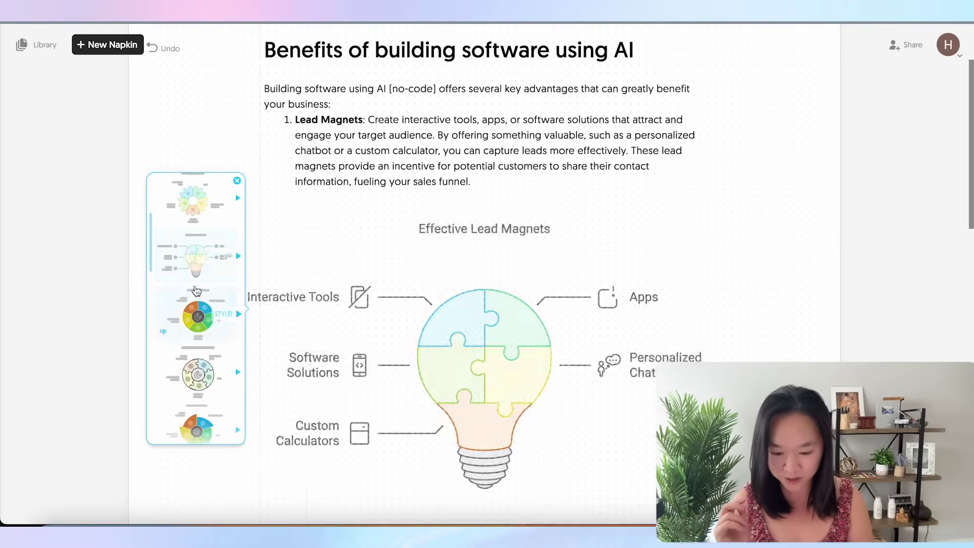
scroll(195, 338, down, 3)
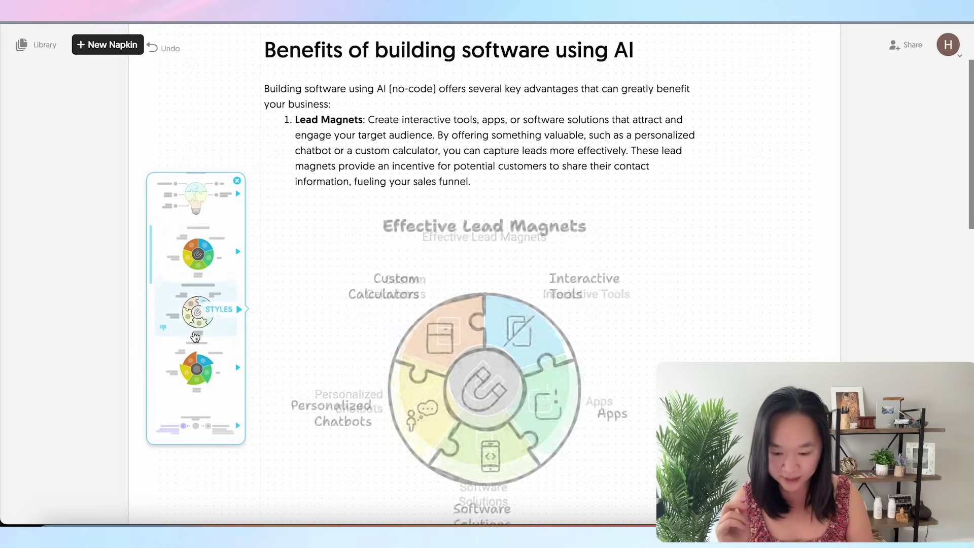
scroll(195, 337, down, 2)
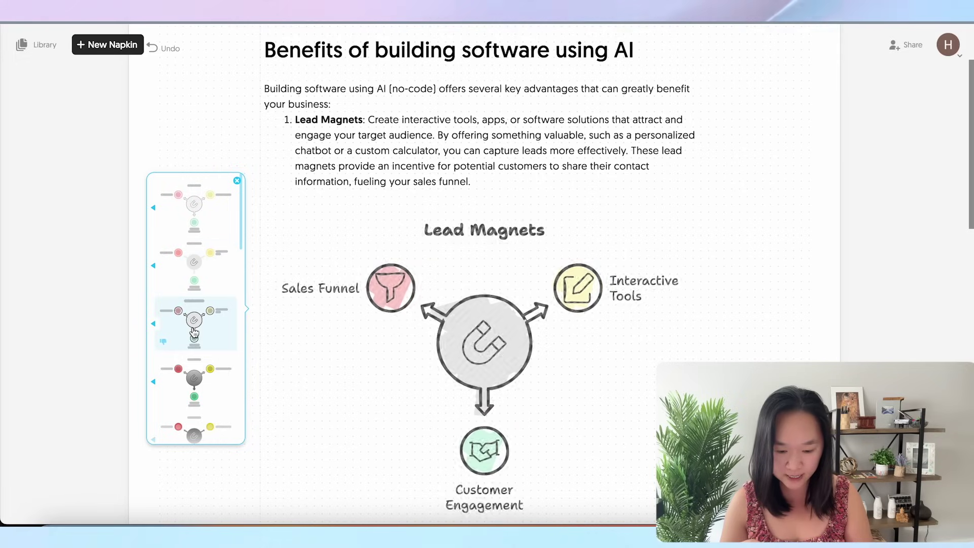
scroll(194, 324, down, 2)
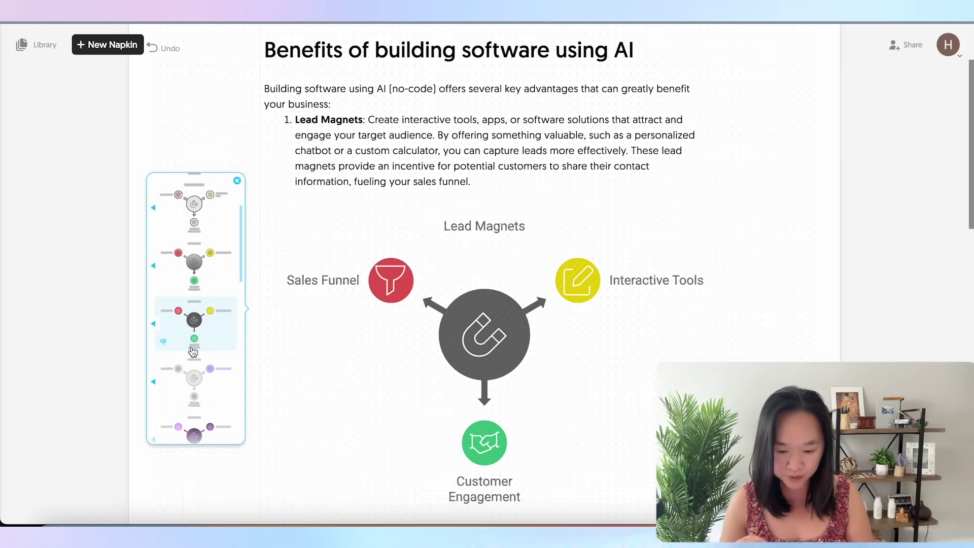
scroll(192, 376, down, 5)
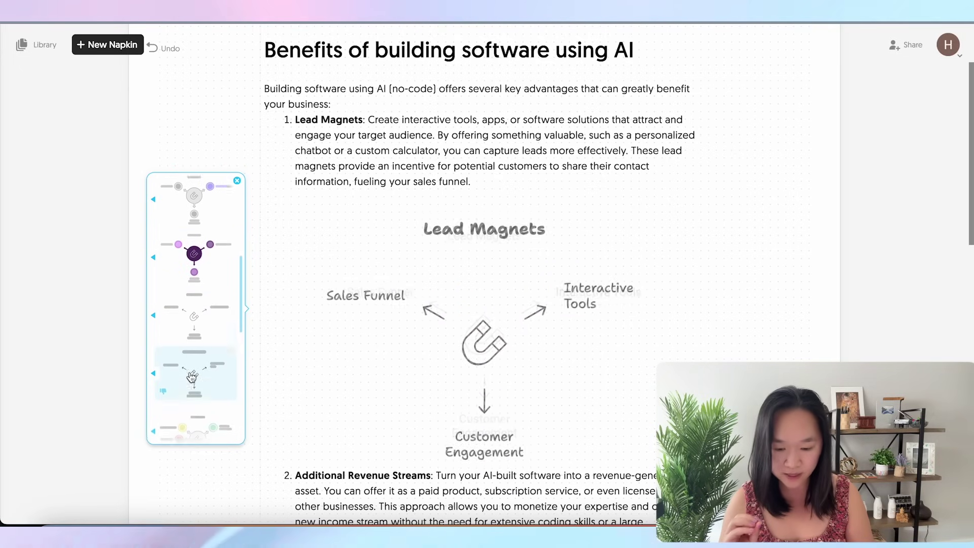
scroll(191, 377, down, 3)
scroll(192, 377, down, 3)
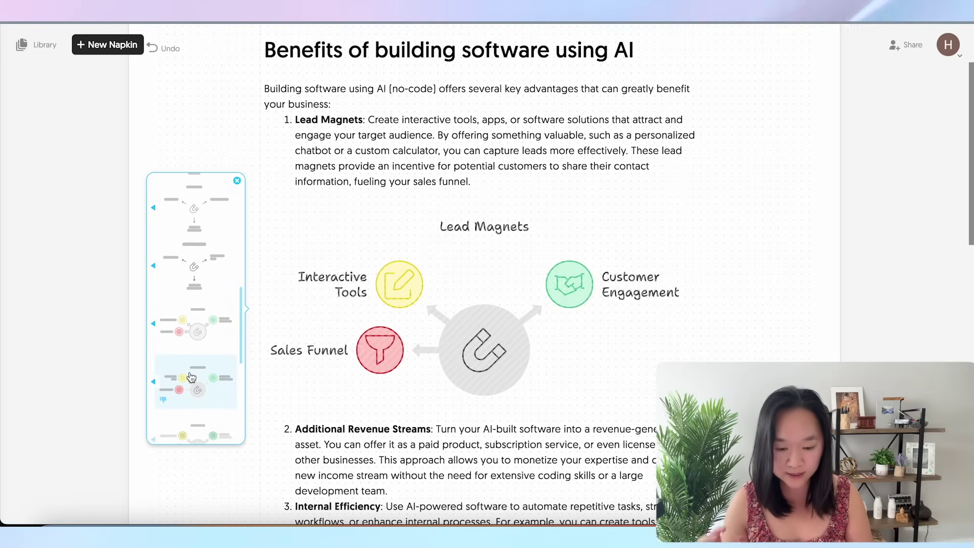
scroll(191, 377, down, 2)
scroll(191, 376, down, 2)
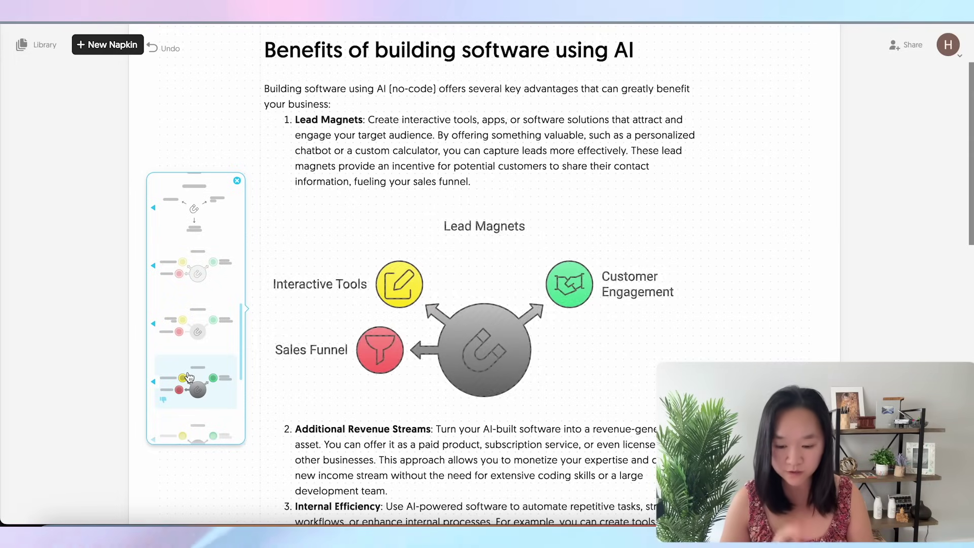
Apply the coloured radial design to the Lead Magnets visual and place the caret below the mind map.
click(188, 377)
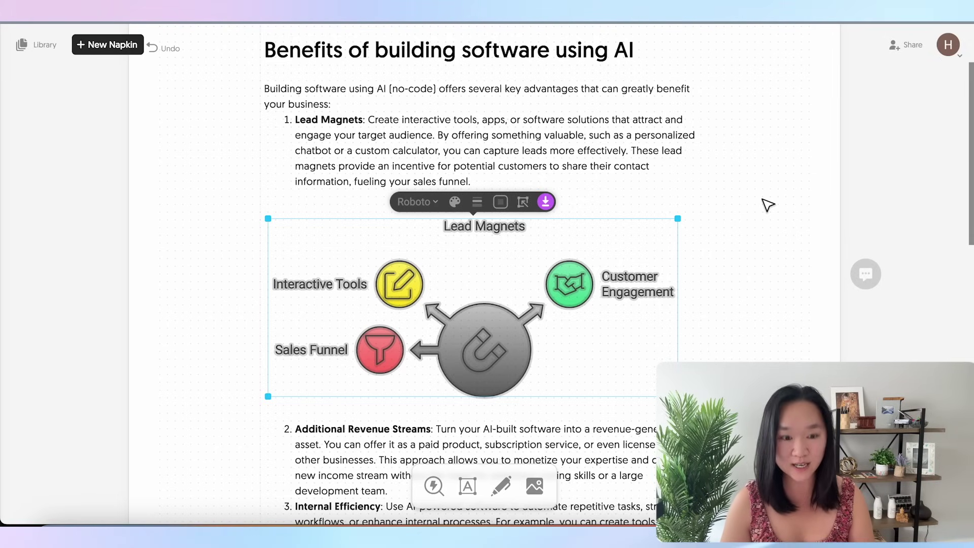
scroll(739, 183, down, 1)
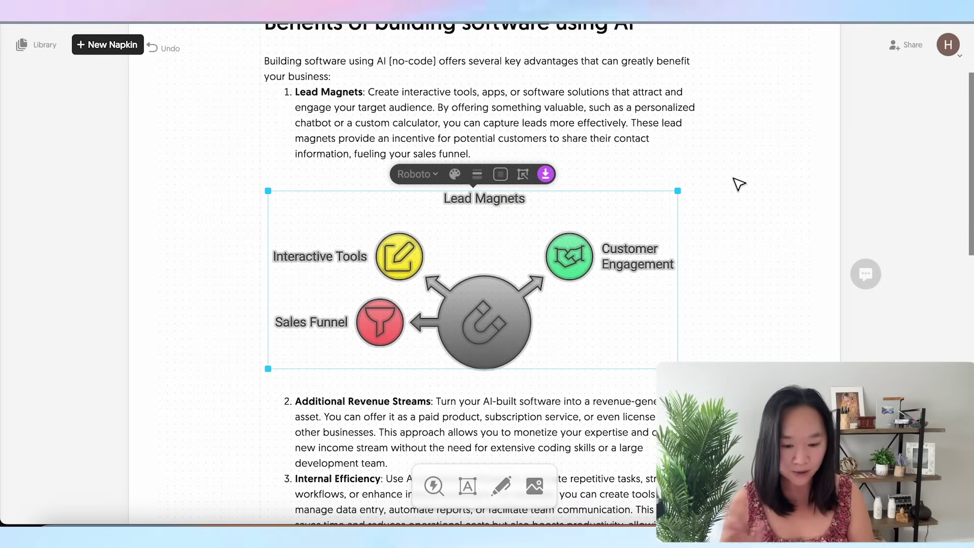
scroll(728, 186, down, 10)
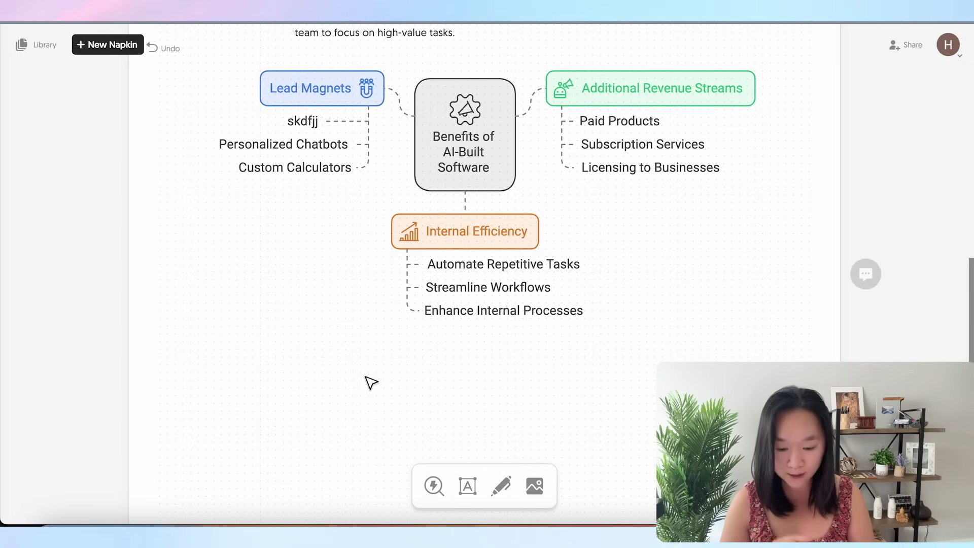
click(308, 386)
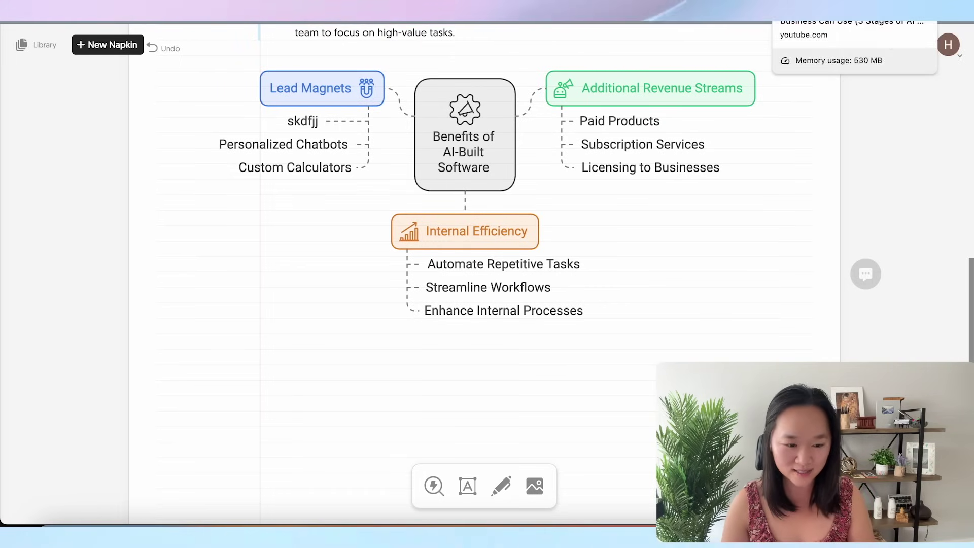
click(812, 12)
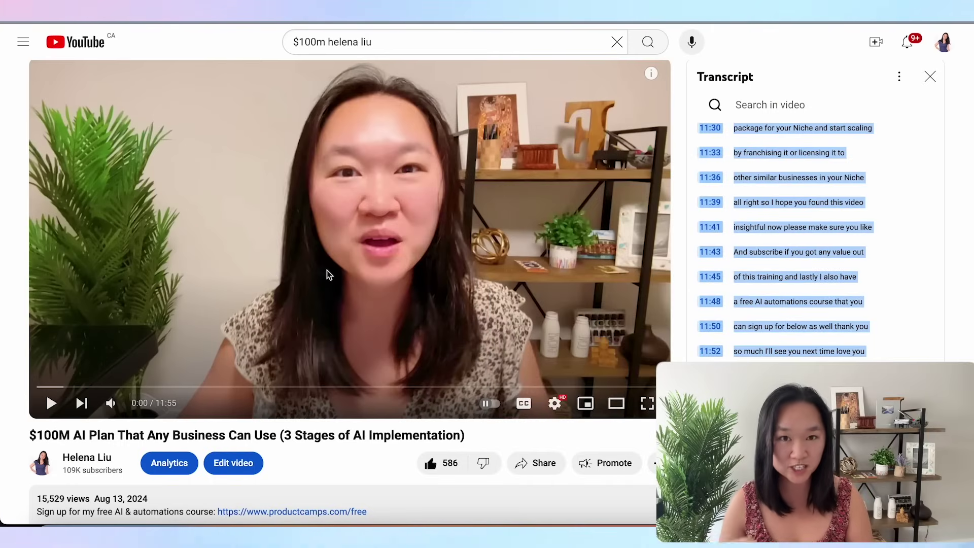
Select the transcript lines of the '$100M AI Plan That Any Business Can Use' video.
drag(293, 435, 476, 437)
drag(745, 378, 668, 52)
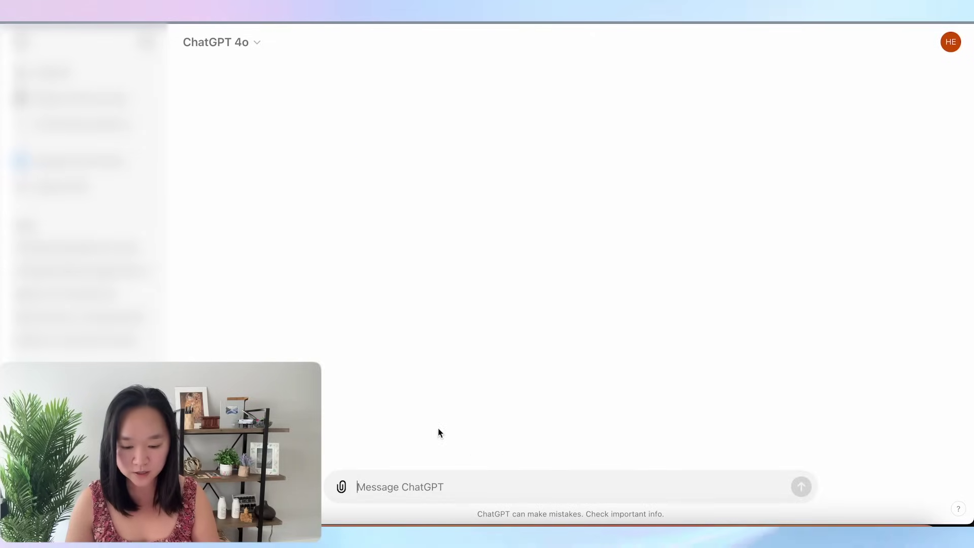
Ask ChatGPT to summarize the 3 stages of AI implementation from the pasted YouTube transcript.
text(summarize the)
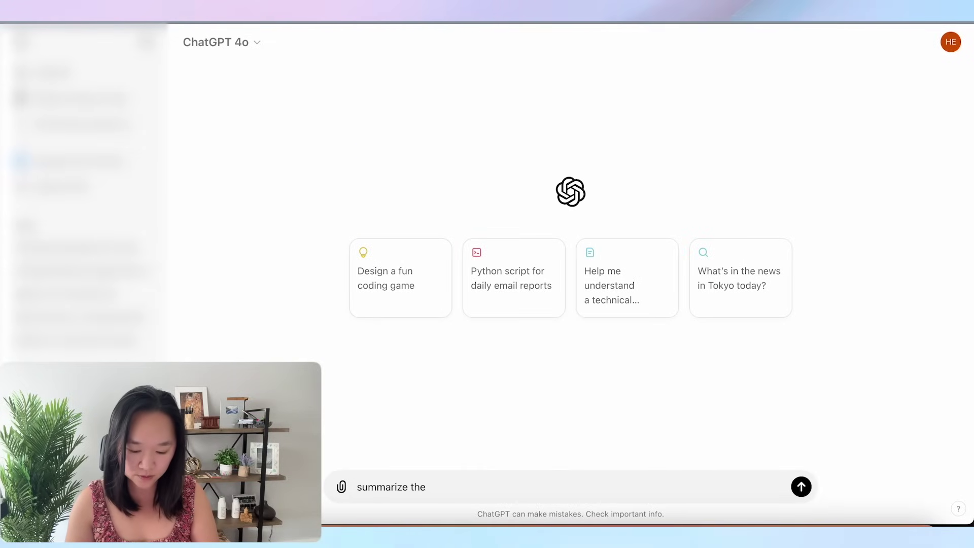
text( 3 stages of ai i)
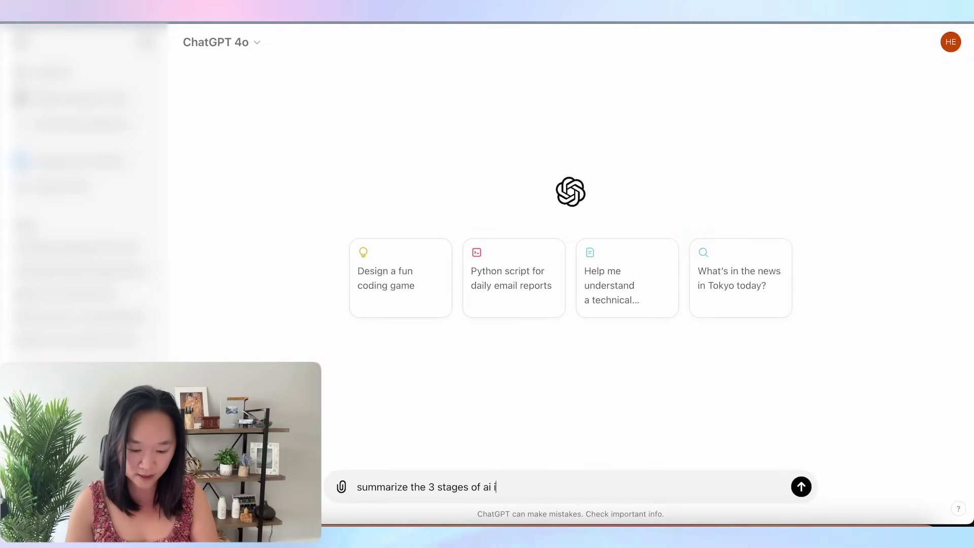
text(mplementation from this youtube )
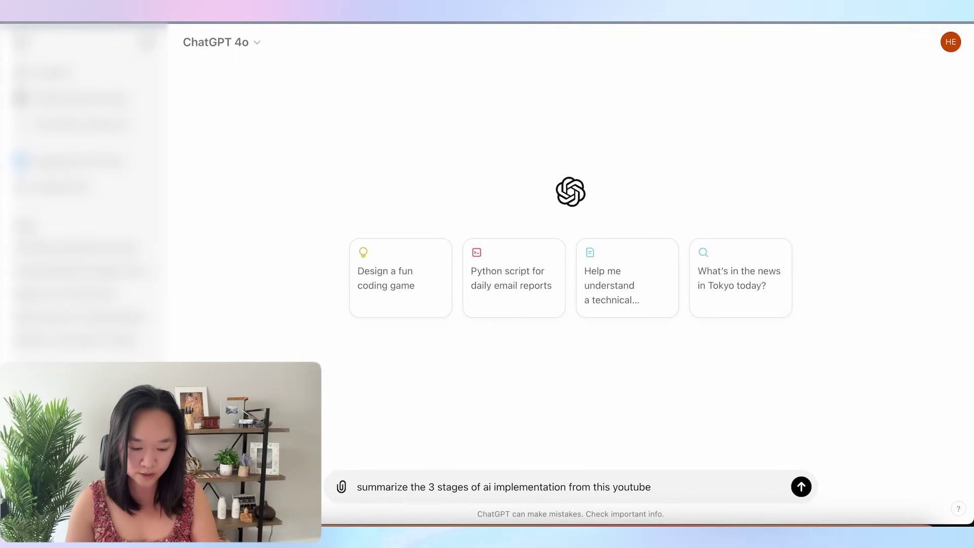
text(trans)
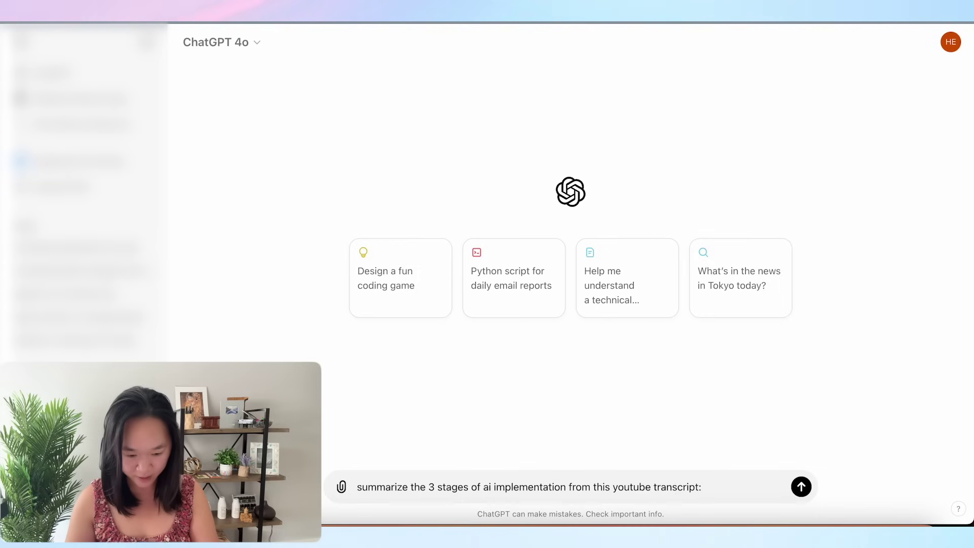
text(cript:)
key(ctrl+v)
key(Return)
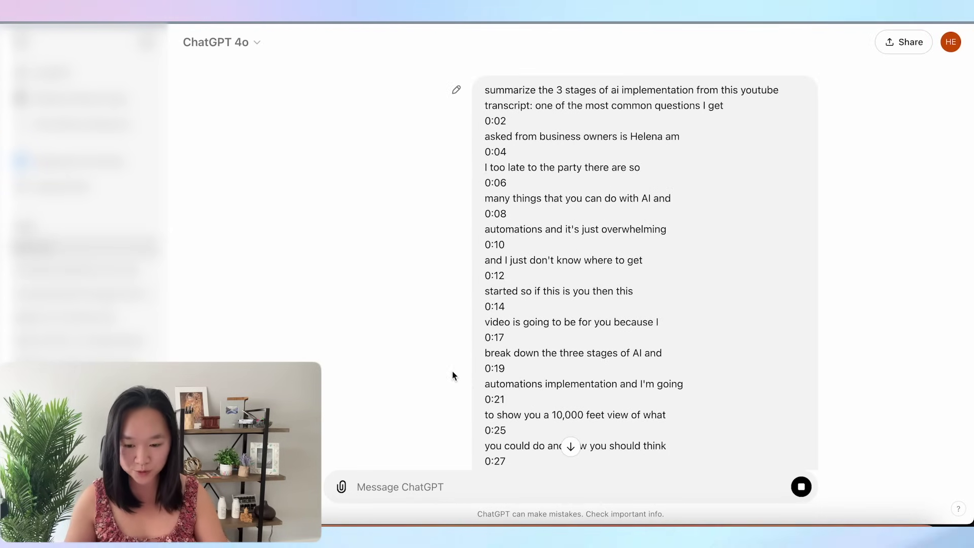
Select the entire Crawl, Walk and Run summary reply.
scroll(455, 327, down, 10)
scroll(455, 328, down, 20)
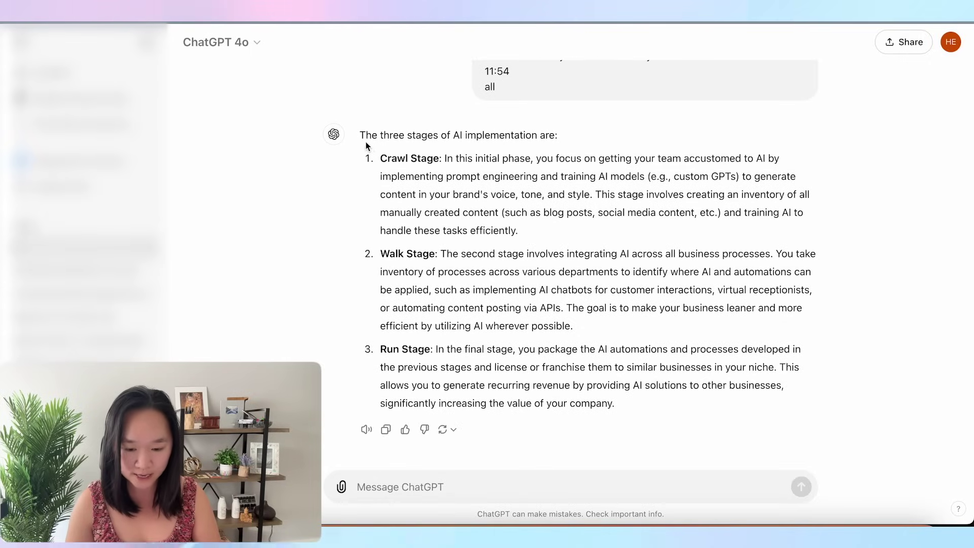
drag(359, 134, 629, 398)
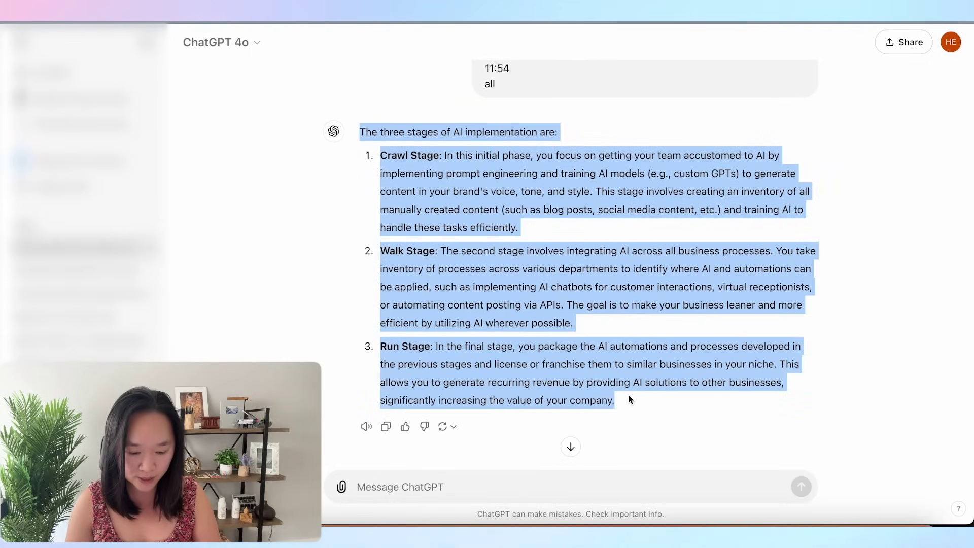
Copy the three-stages reply and paste it into the Napkin document below the mind map.
key(ctrl+c)
key(alt+Tab)
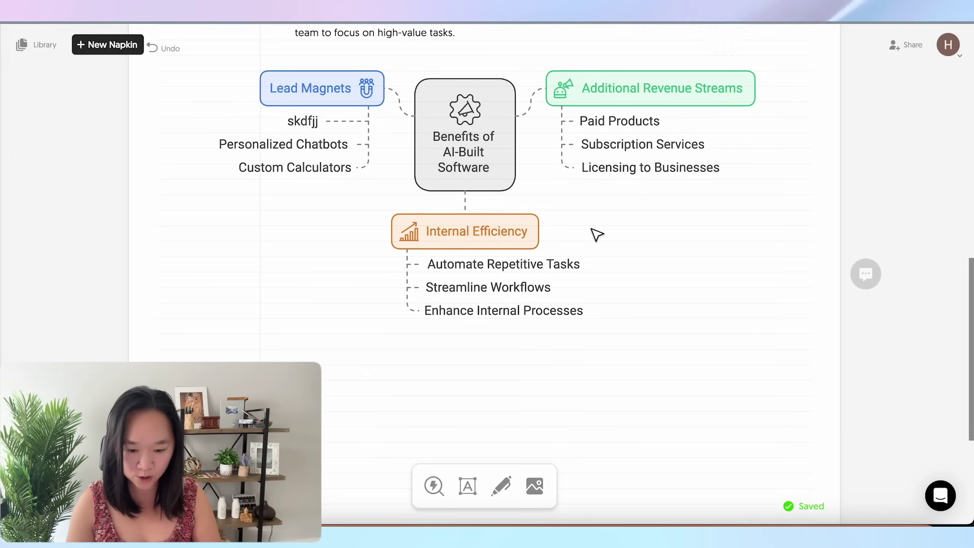
scroll(596, 233, down, 5)
click(512, 276)
key(ctrl+v)
Generate an 'AI Implementation Stages' layered-arc visual from the pasted stages text.
scroll(511, 278, down, 4)
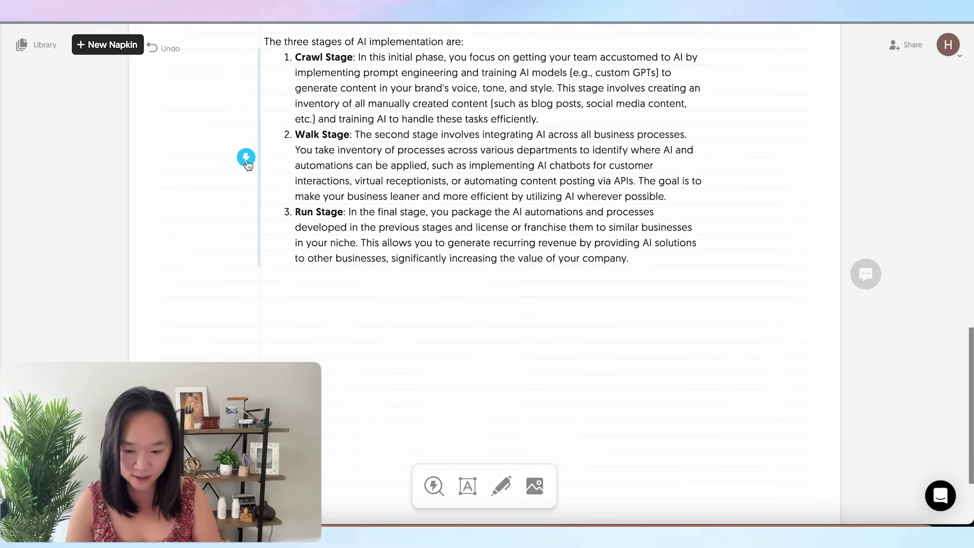
click(246, 158)
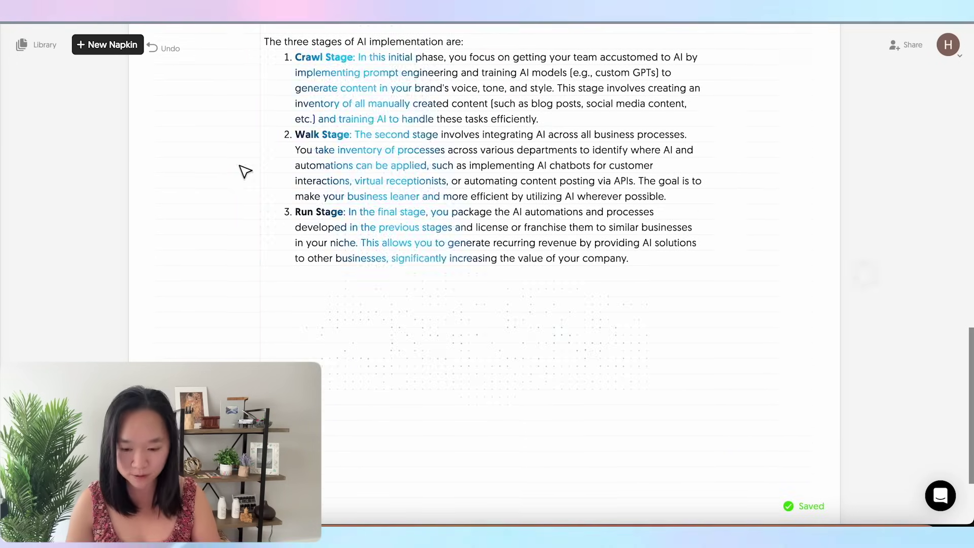
scroll(236, 180, up, 1)
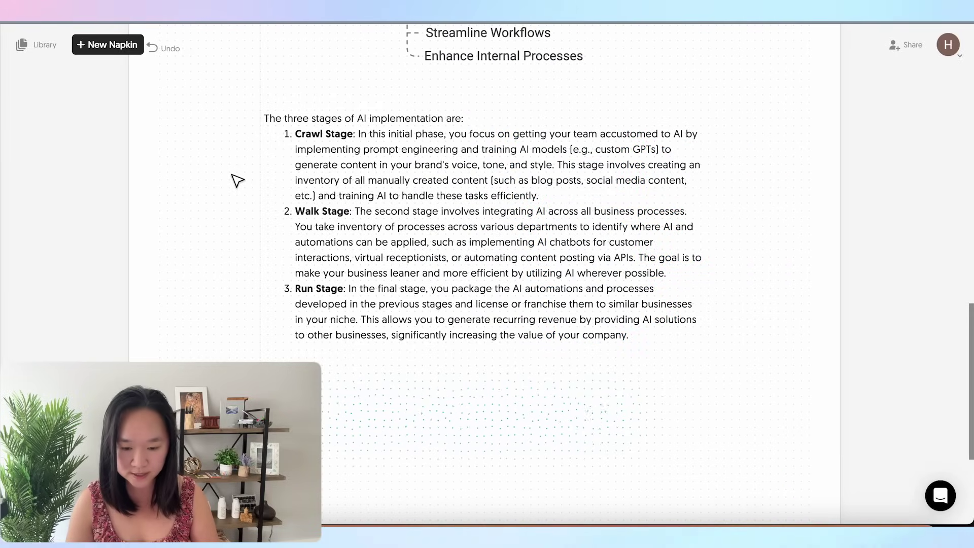
scroll(211, 228, down, 2)
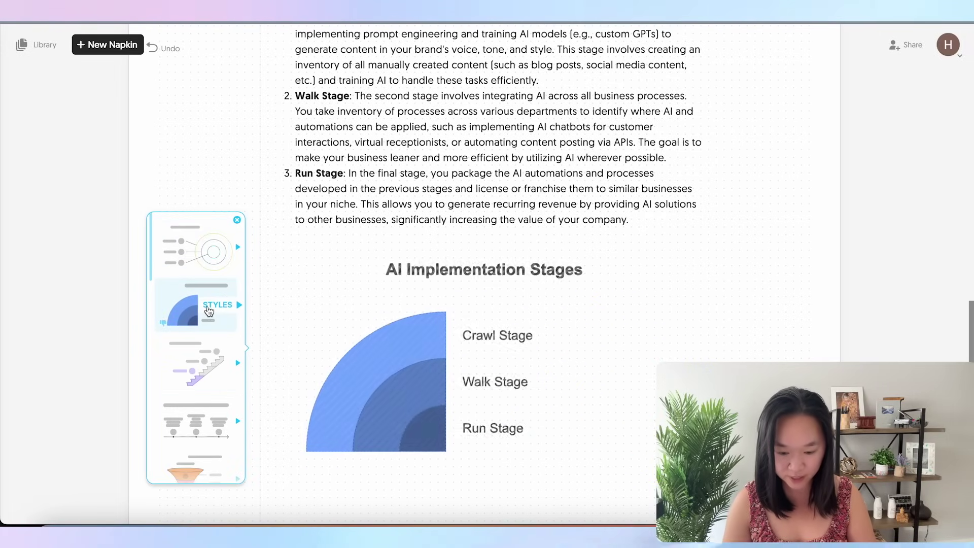
Switch the visual to the staircase style in its solid yellow, orange and red variant.
scroll(208, 310, down, 1)
scroll(208, 310, down, 2)
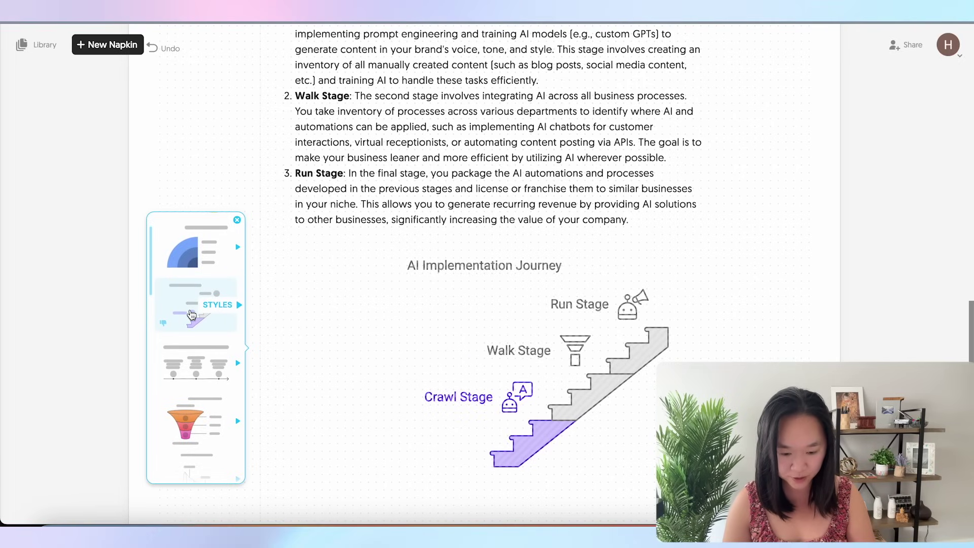
click(191, 314)
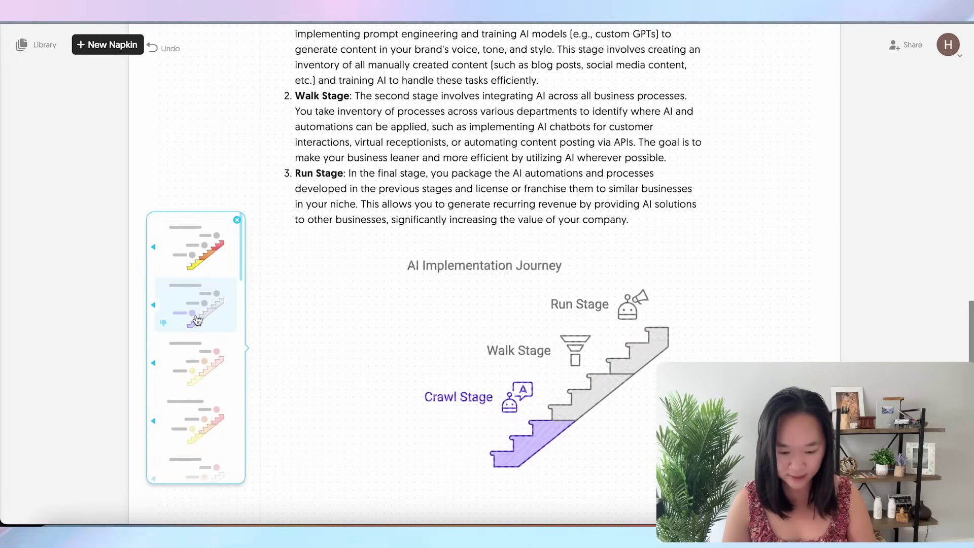
scroll(192, 377, down, 3)
scroll(192, 378, down, 3)
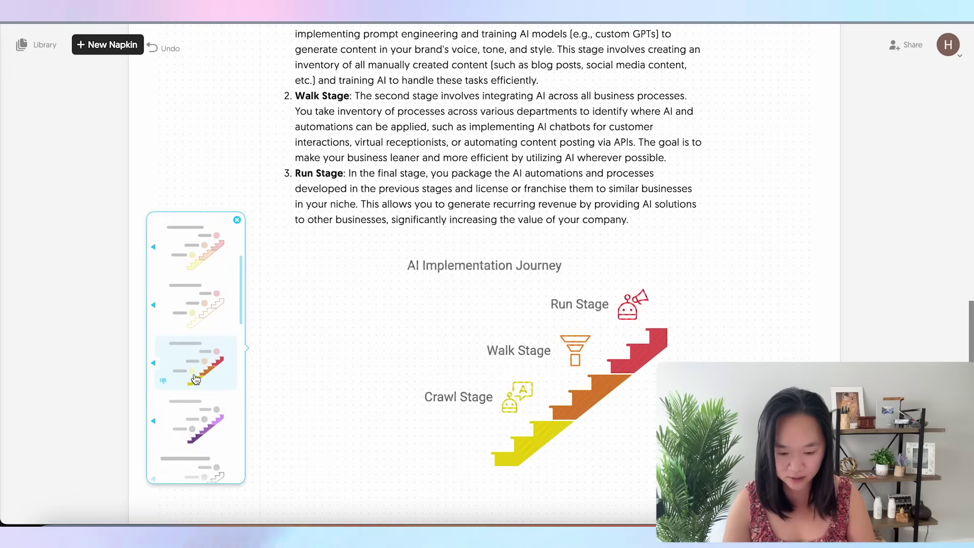
click(195, 378)
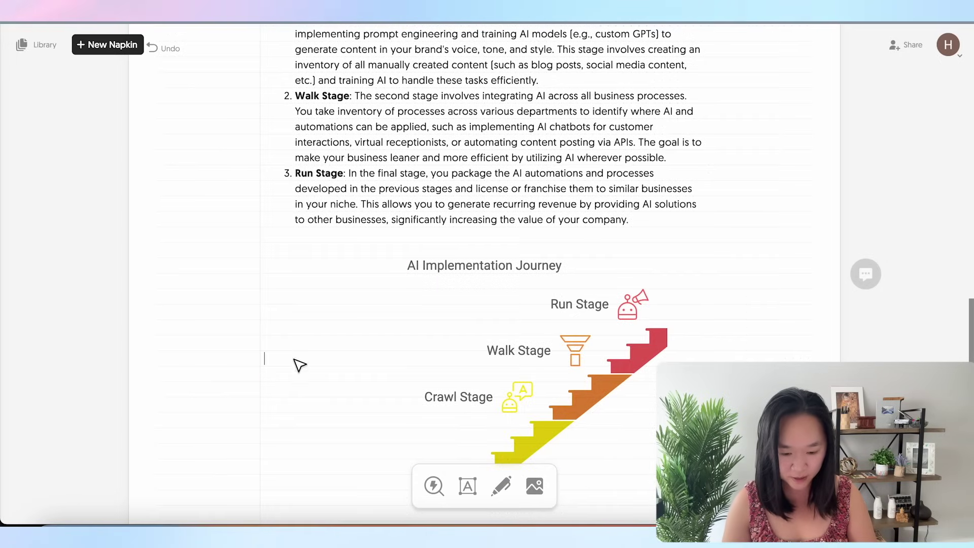
Move the staircase diagram further left, leaving the yellow Crawl step's colour unchanged.
drag(622, 379, 437, 447)
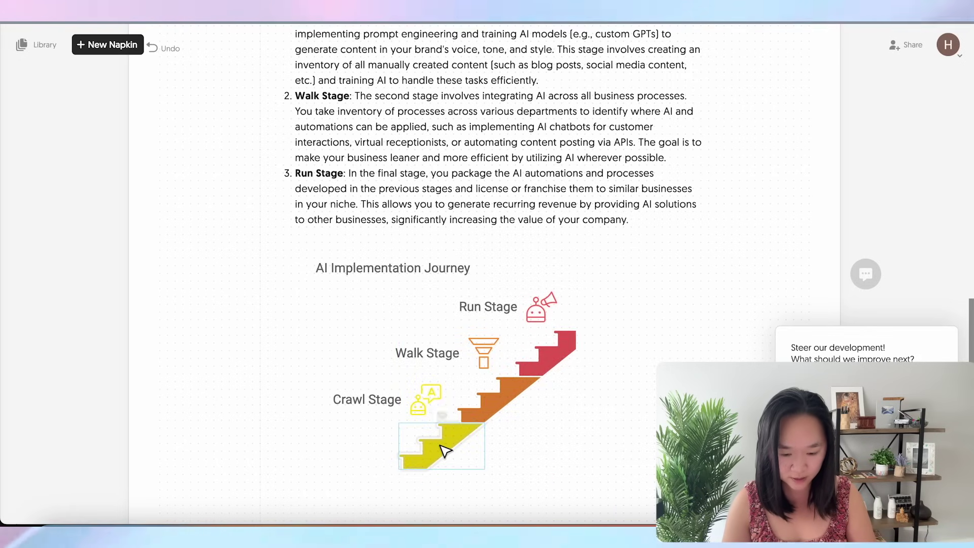
click(428, 409)
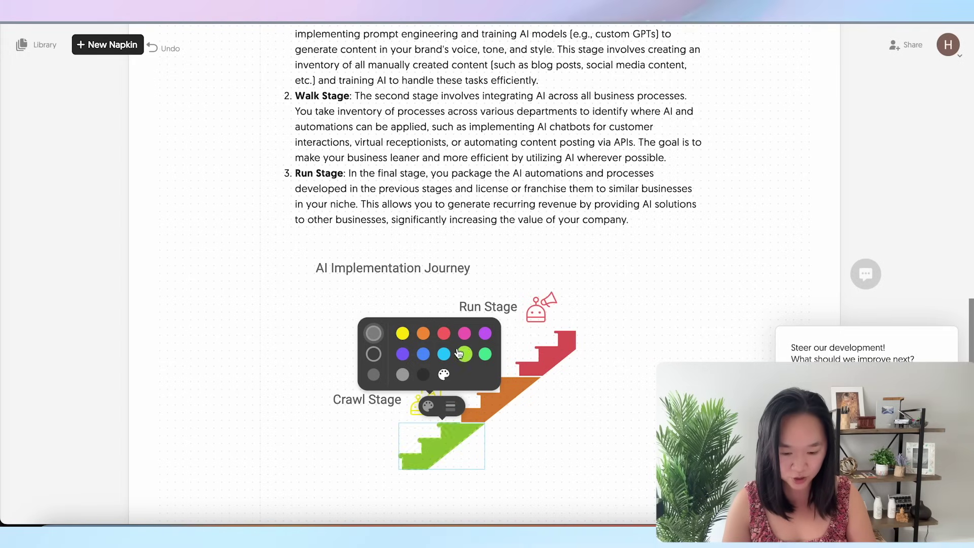
click(405, 338)
scroll(267, 452, up, 2)
drag(629, 315, 294, 269)
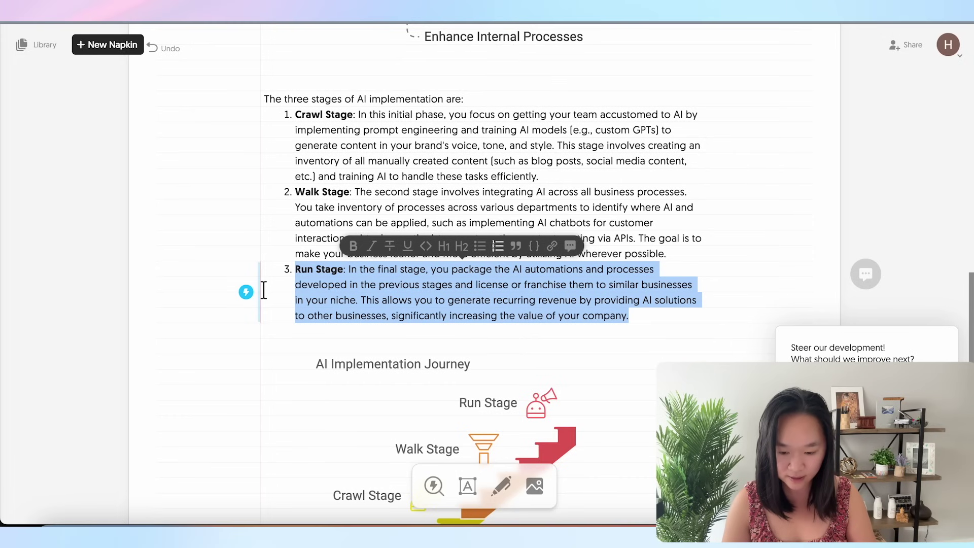
click(246, 292)
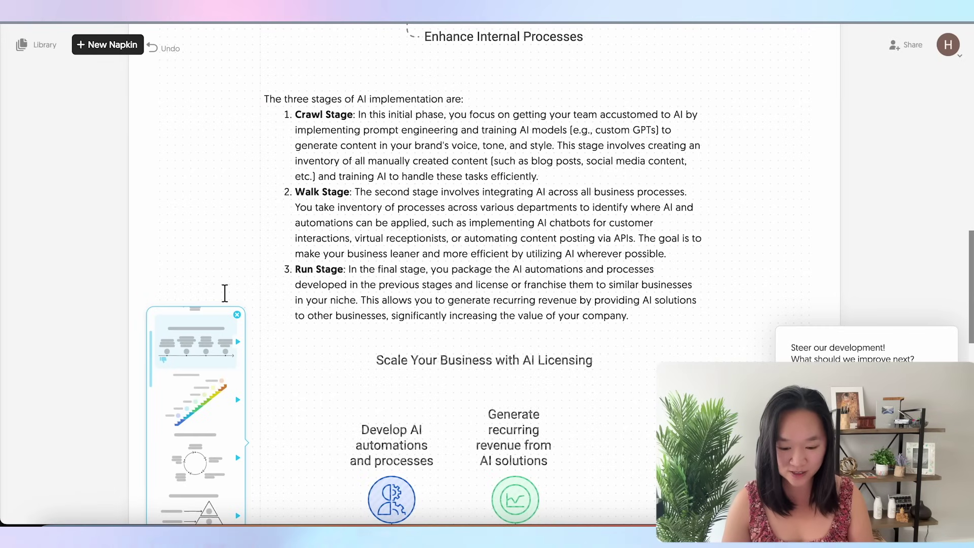
scroll(224, 293, down, 2)
click(225, 295)
click(227, 298)
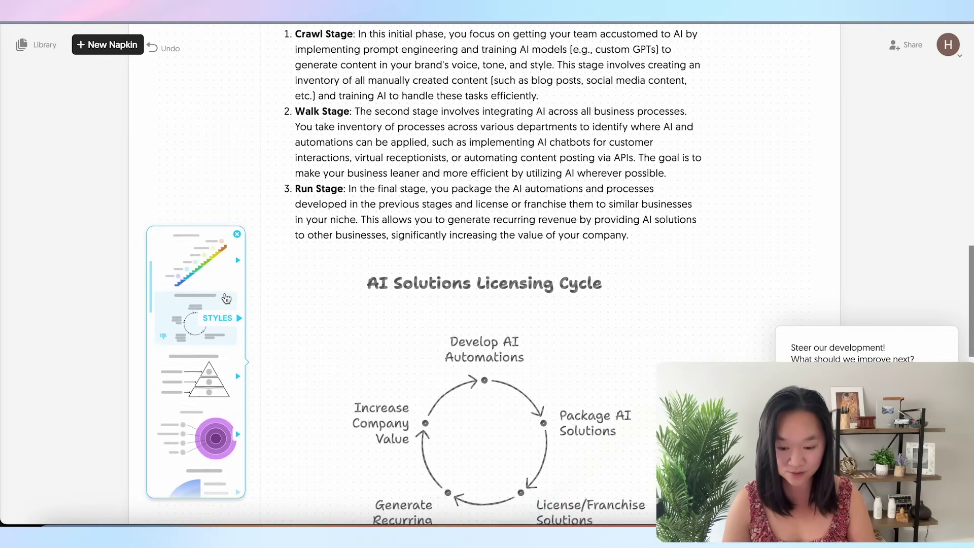
click(226, 298)
scroll(492, 327, down, 3)
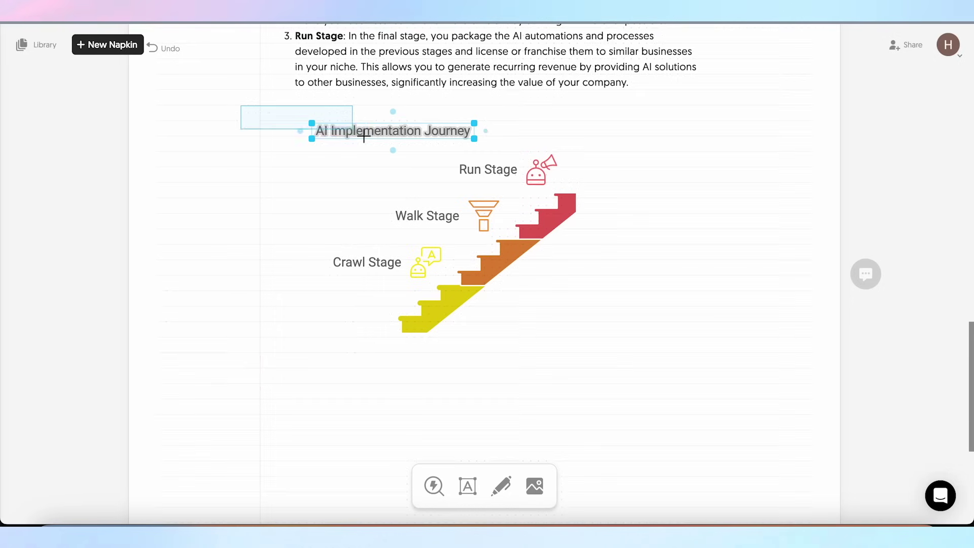
Export the selected staircase diagram as napkin-selection.png in PNG format.
drag(376, 139, 661, 384)
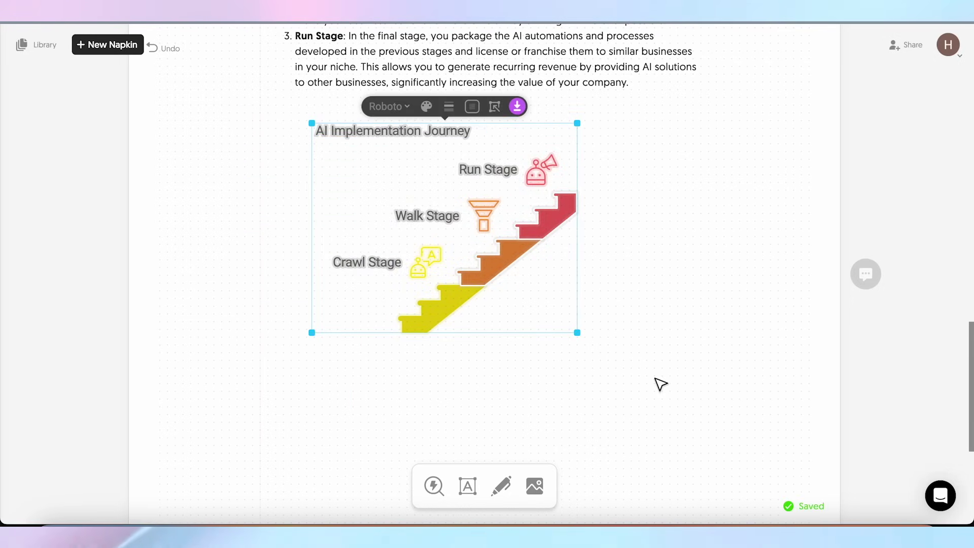
click(518, 108)
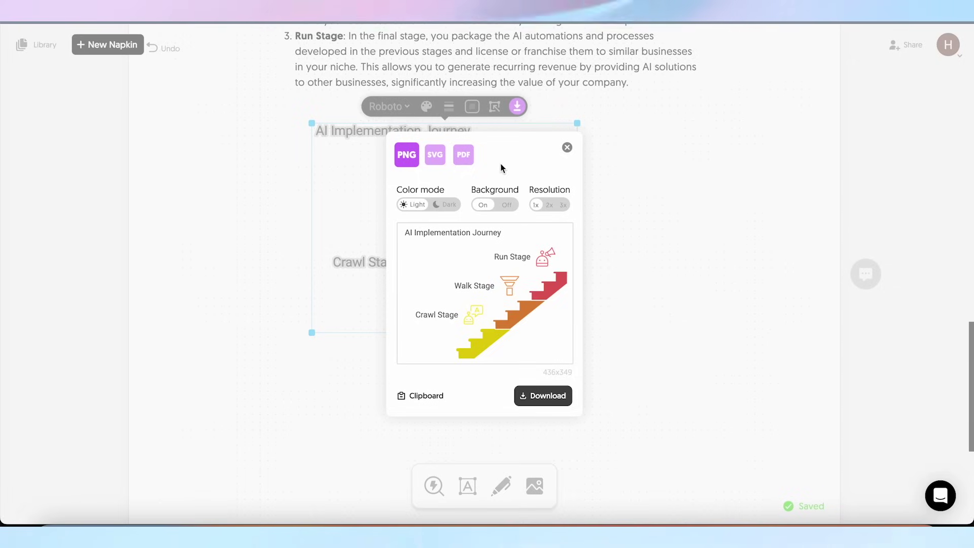
click(435, 157)
click(464, 157)
click(406, 154)
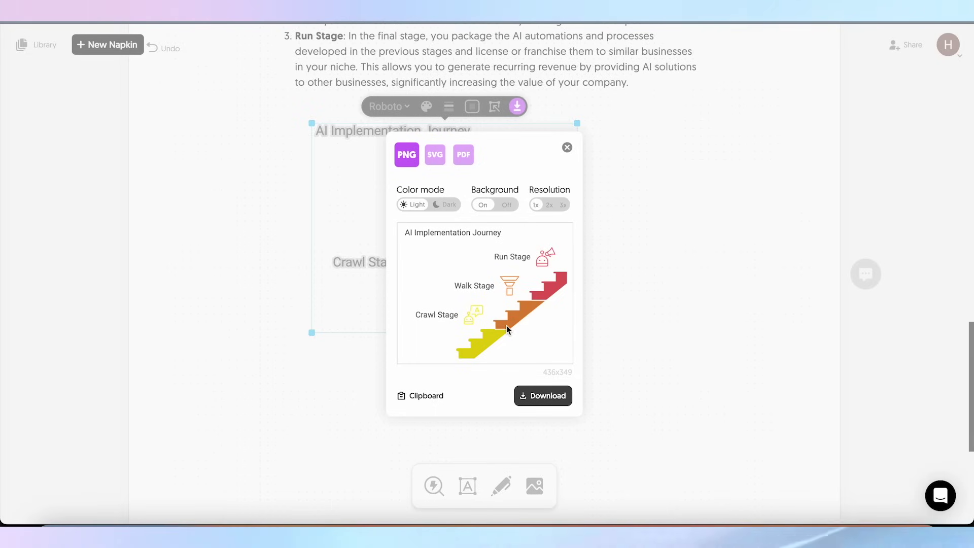
click(540, 396)
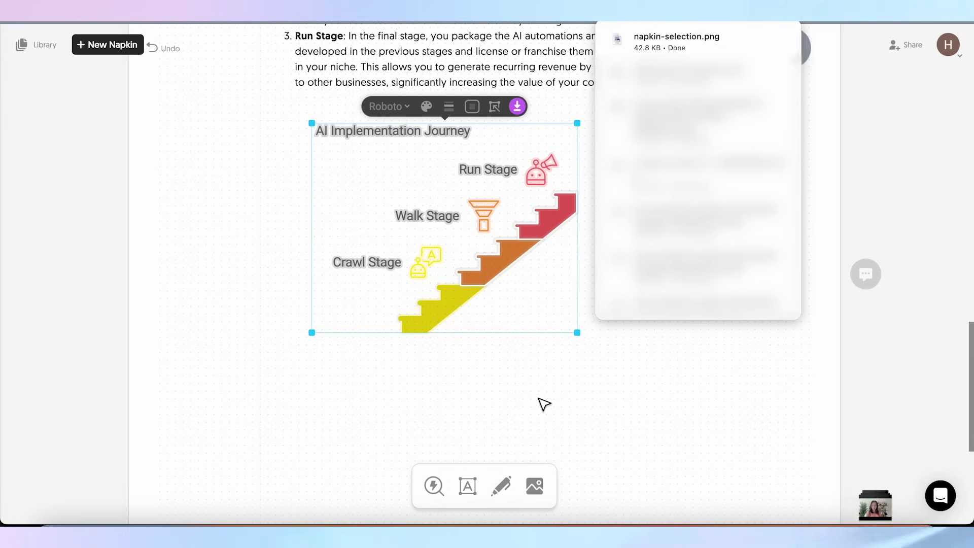